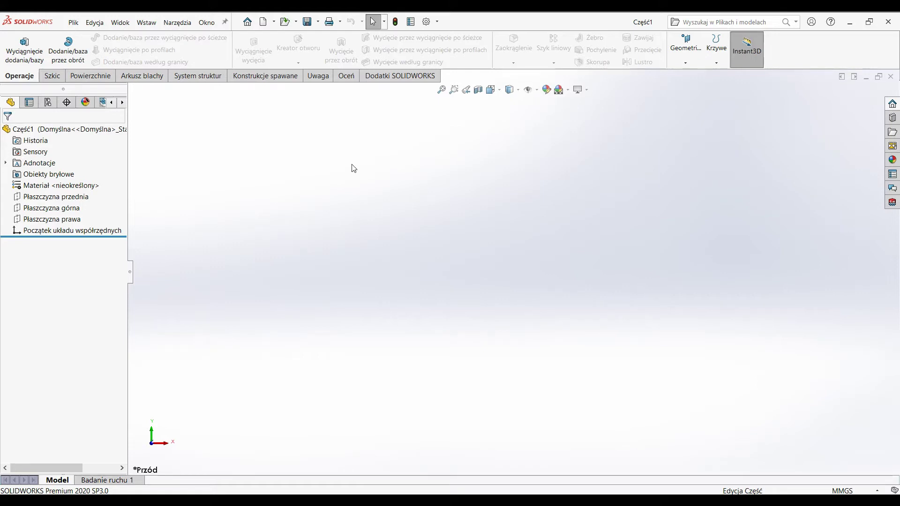
# Step: Draw a corner rectangle from the origin on the front plane (Płaszczyzna przednia)
pyautogui.click(33, 52)
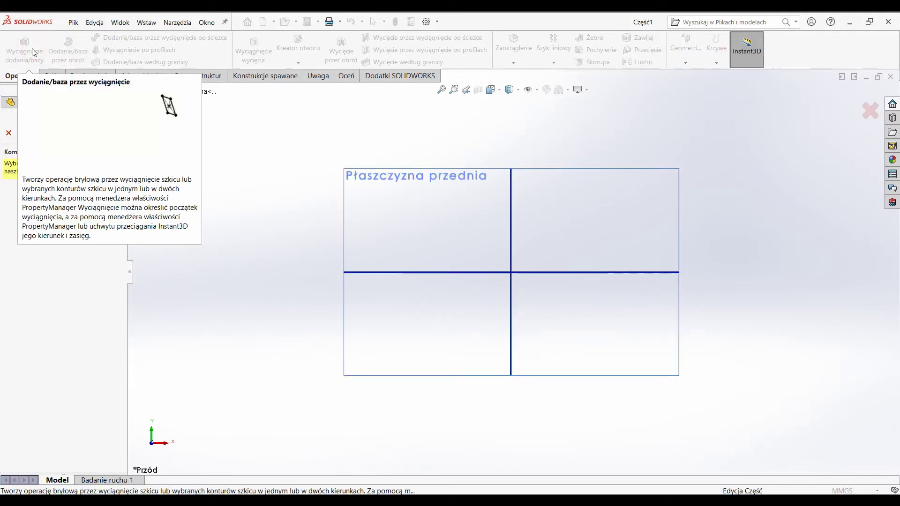
pyautogui.click(402, 226)
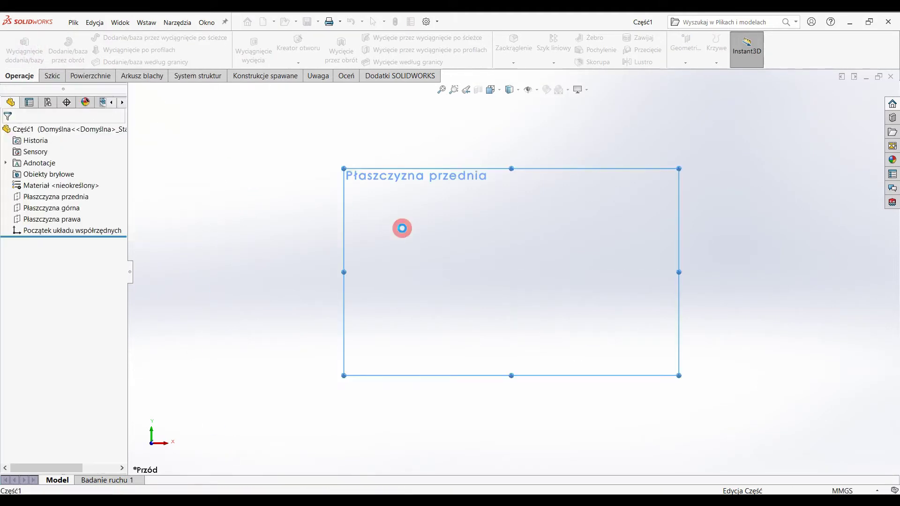
pyautogui.click(90, 49)
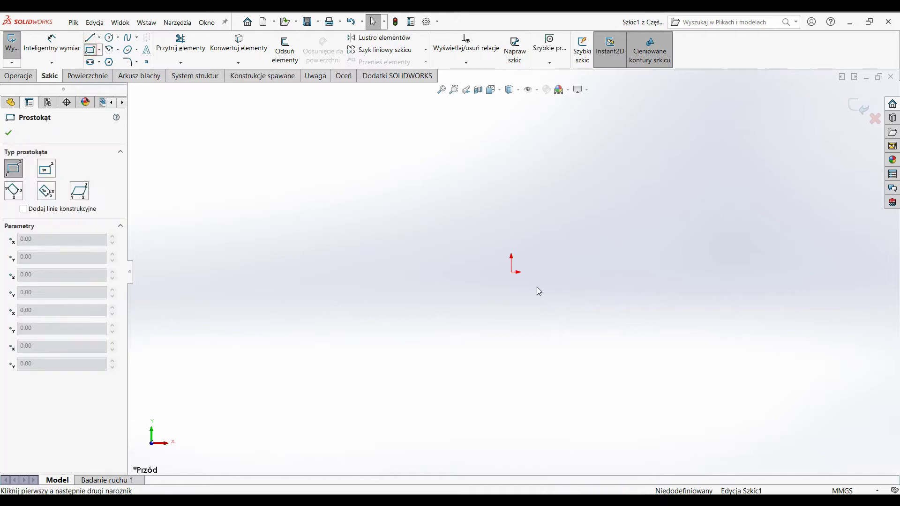
pyautogui.click(512, 273)
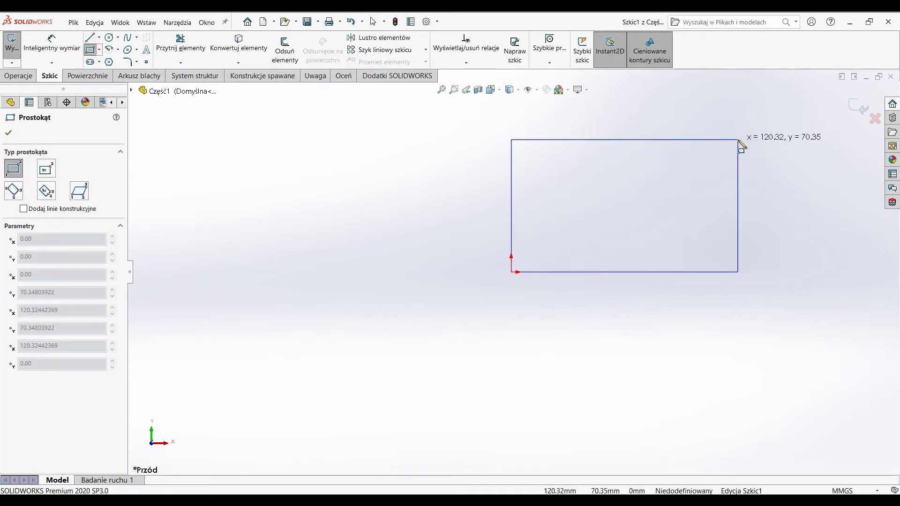
pyautogui.click(724, 128)
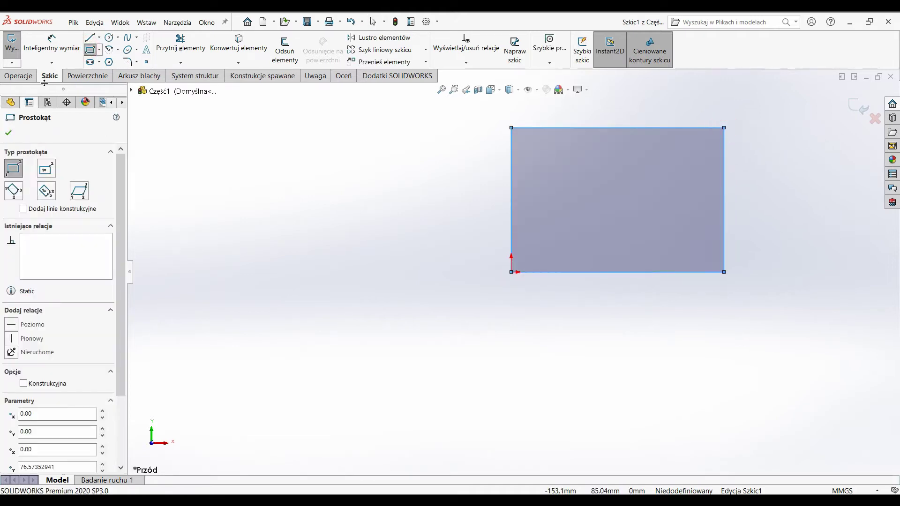
# Step: Dimension the rectangle 120 mm wide and 100 mm tall so it is fully defined
pyautogui.click(51, 43)
pyautogui.click(633, 273)
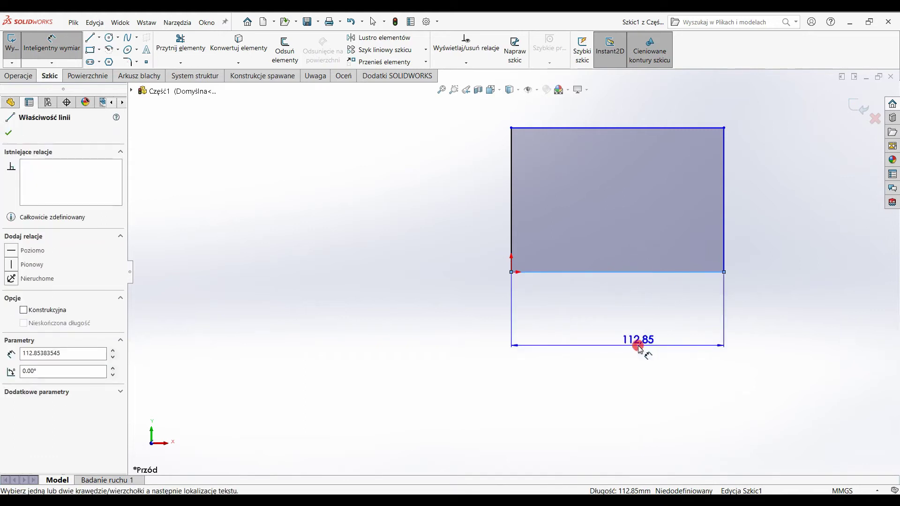
pyautogui.click(639, 346)
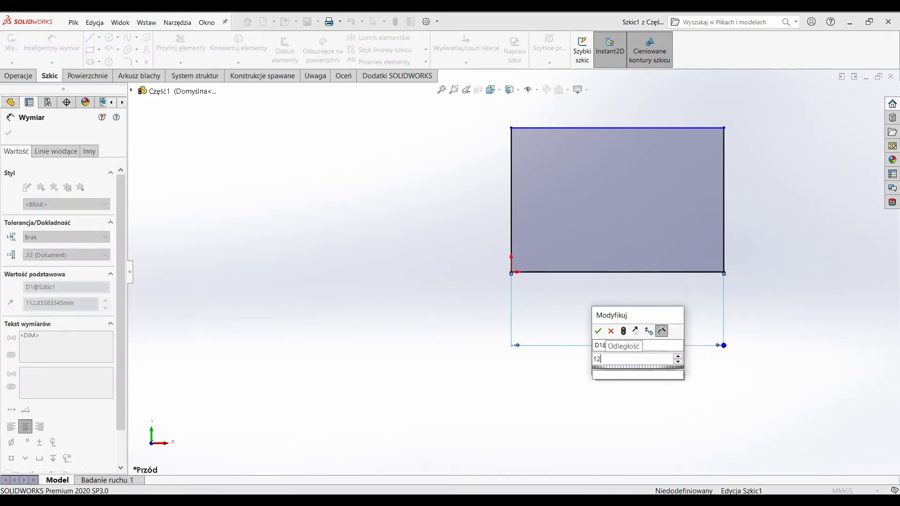
pyautogui.write('120')
pyautogui.press('Return')
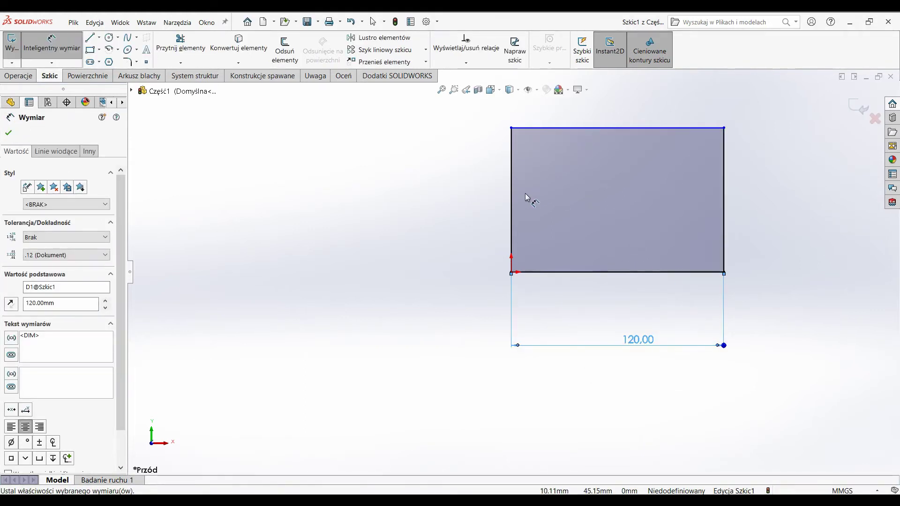
pyautogui.click(510, 202)
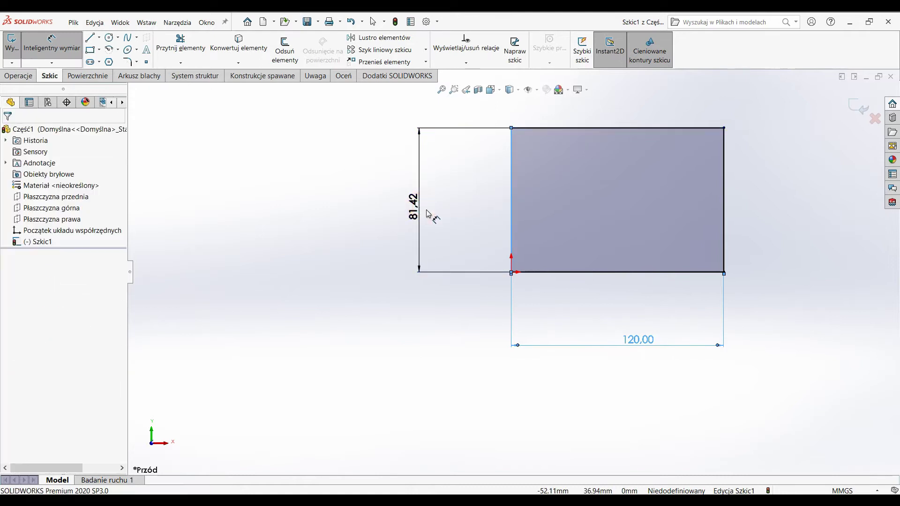
pyautogui.click(432, 212)
pyautogui.write('100')
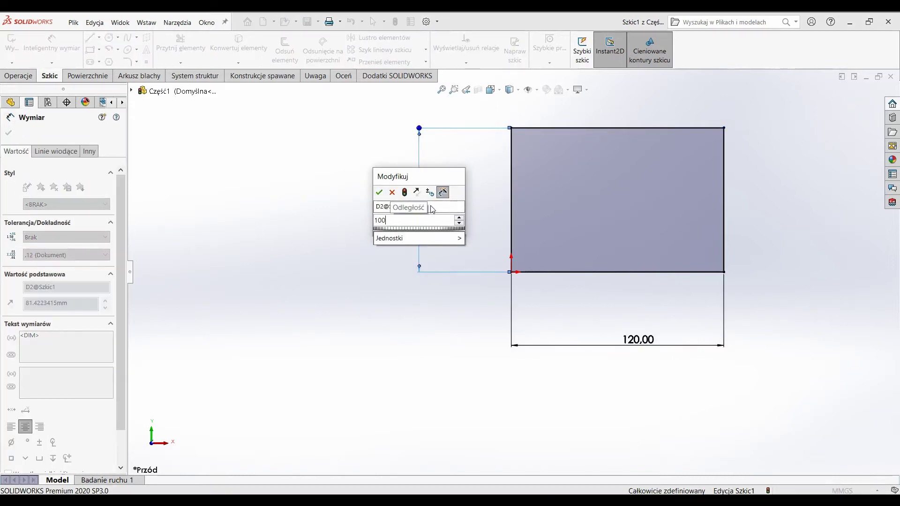
pyautogui.press('Return')
pyautogui.click(857, 105)
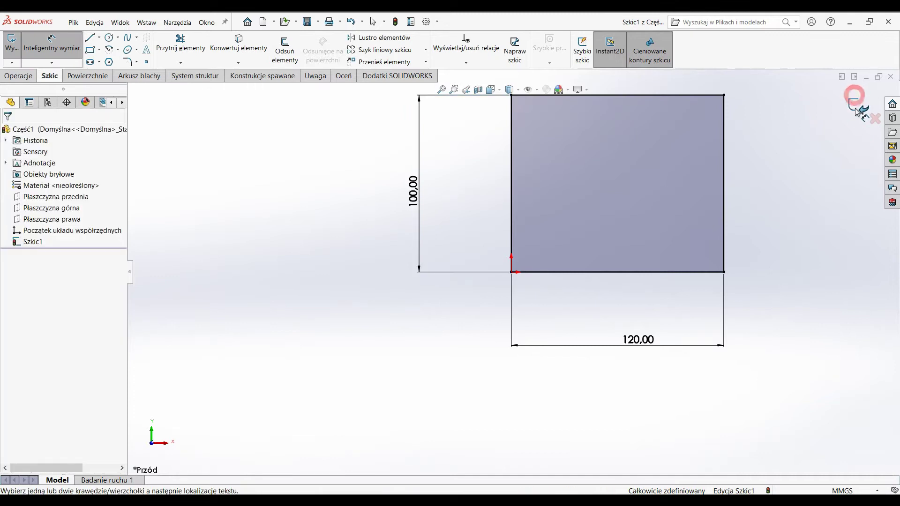
# Step: Extrude the rectangle 30 mm into a solid box and show it in isometric view
pyautogui.press('e')
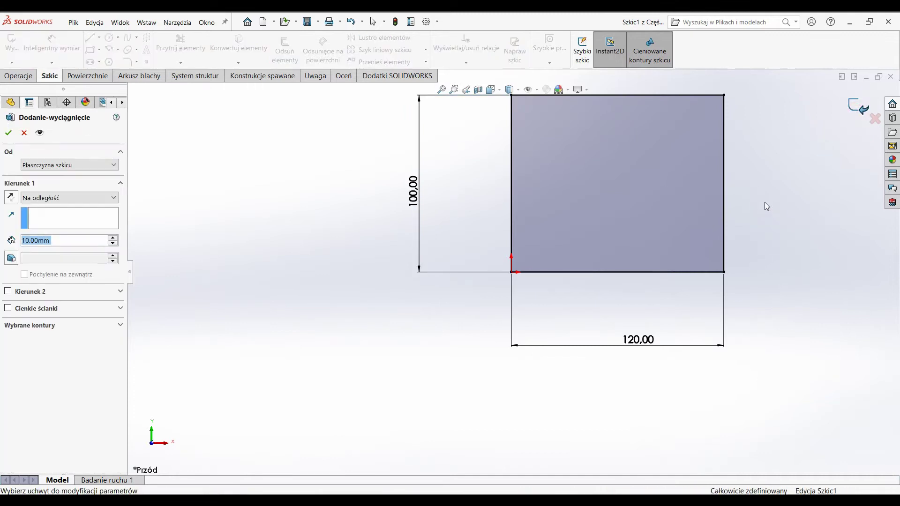
pyautogui.moveTo(748, 210); pyautogui.dragTo(516, 269, button='middle')
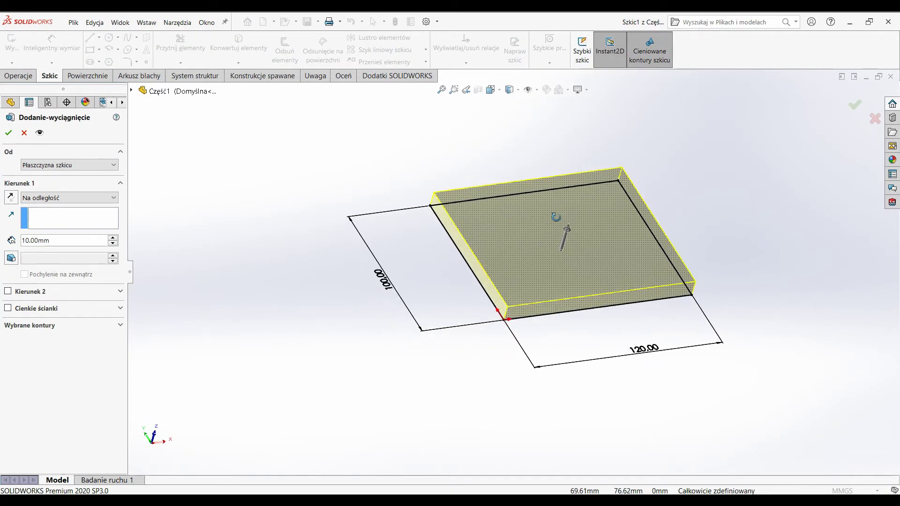
pyautogui.doubleClick(71, 240)
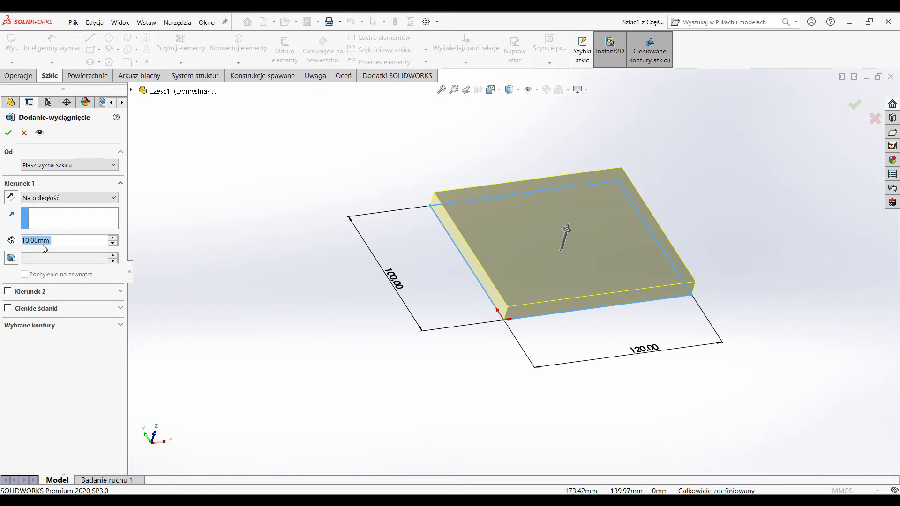
pyautogui.write('30')
pyautogui.press('Return')
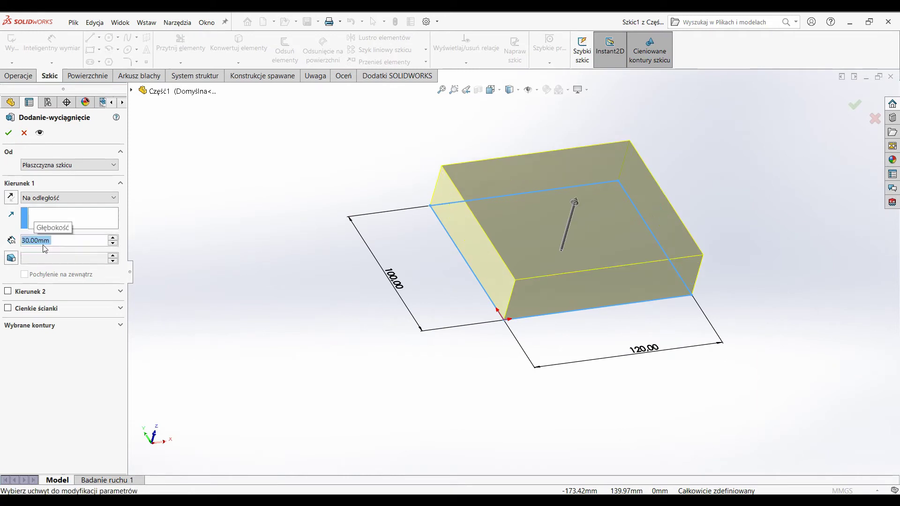
pyautogui.click(7, 133)
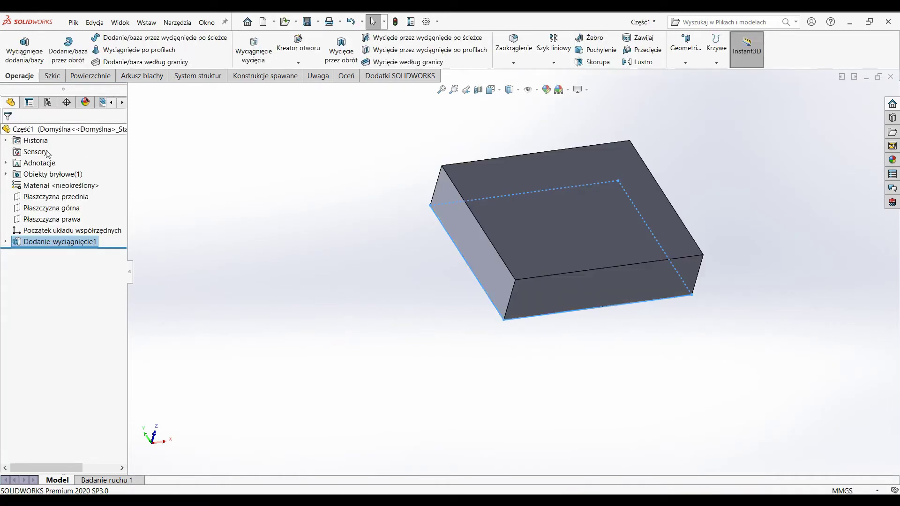
pyautogui.hotkey('ctrl', '7')
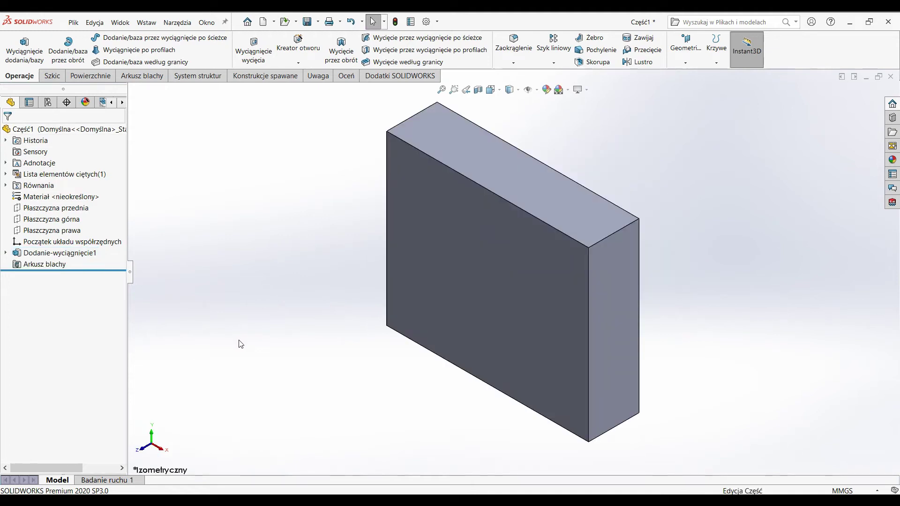
pyautogui.click(142, 76)
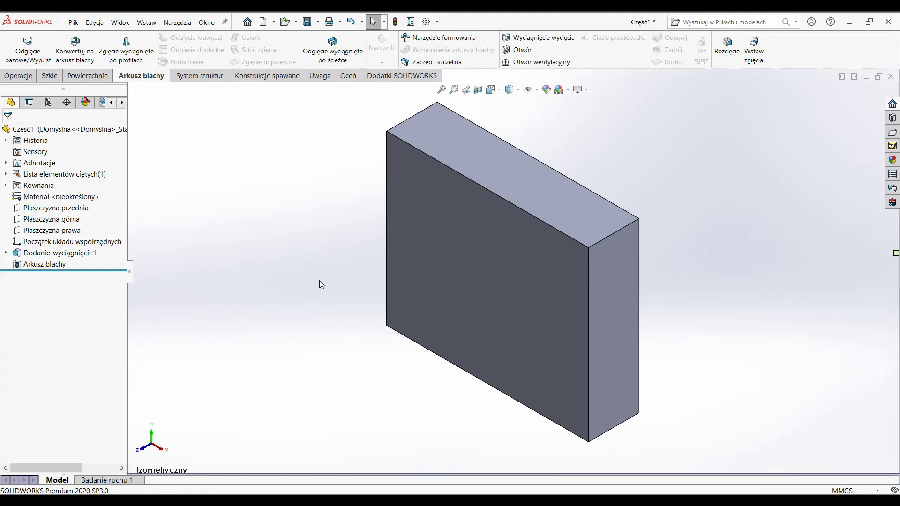
# Step: Convert the box to sheet metal with the front face fixed, four bend edges, and defaults overridden
pyautogui.click(82, 57)
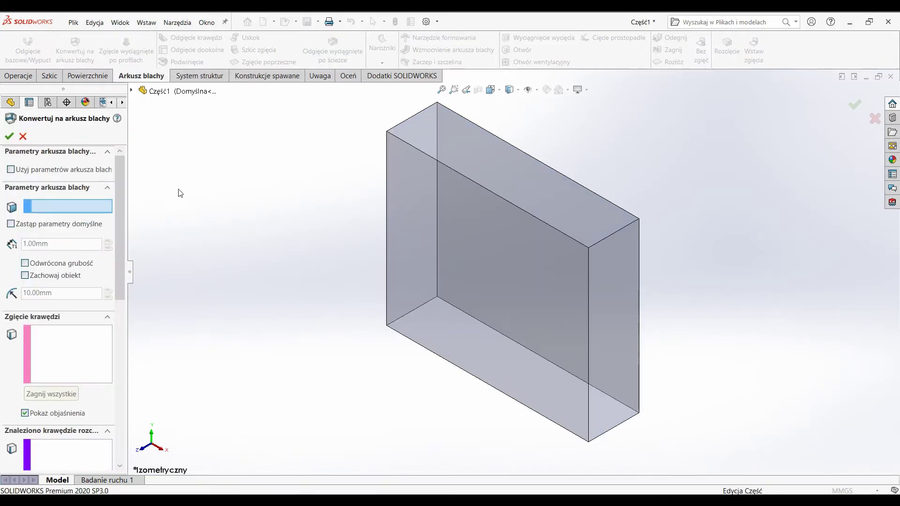
pyautogui.click(485, 277)
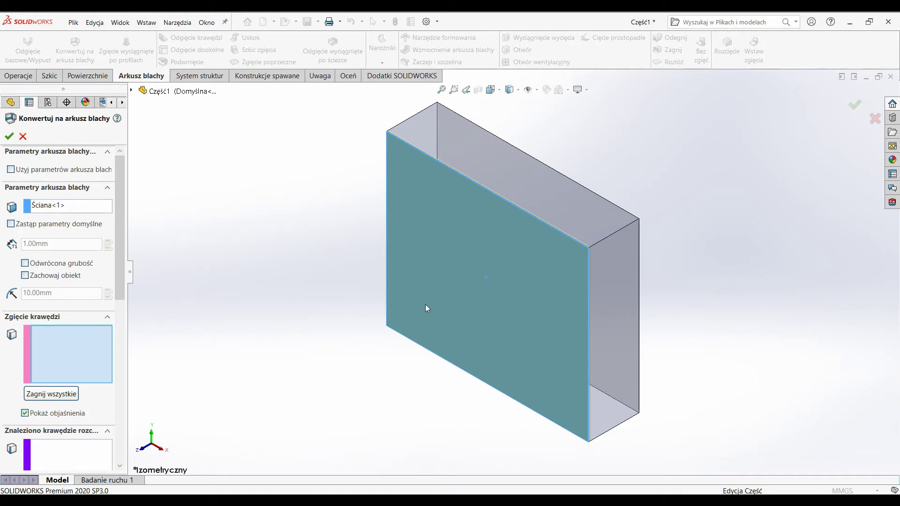
pyautogui.moveTo(415, 311)
pyautogui.mouseDown(button='middle')
pyautogui.moveTo(354, 336)
pyautogui.moveTo(249, 323)
pyautogui.moveTo(263, 271)
pyautogui.moveTo(294, 324)
pyautogui.moveTo(288, 290)
pyautogui.mouseUp(button='middle')
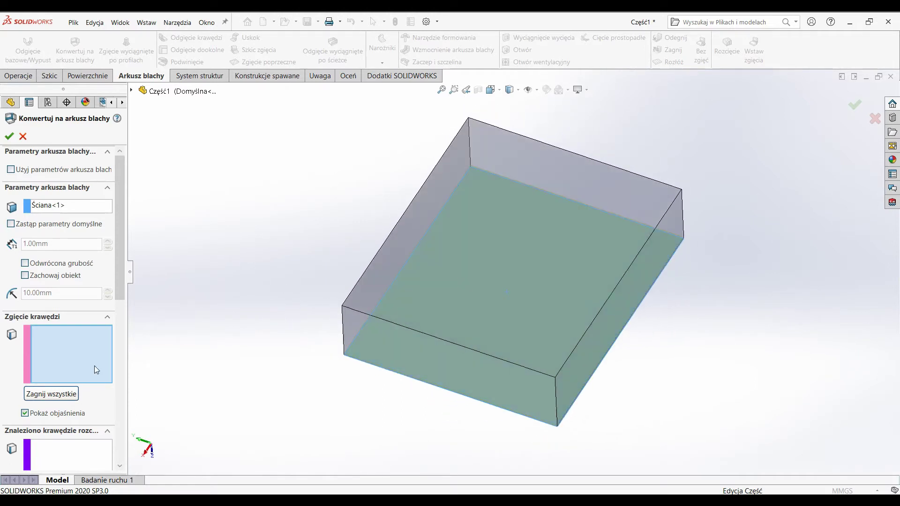
pyautogui.click(424, 238)
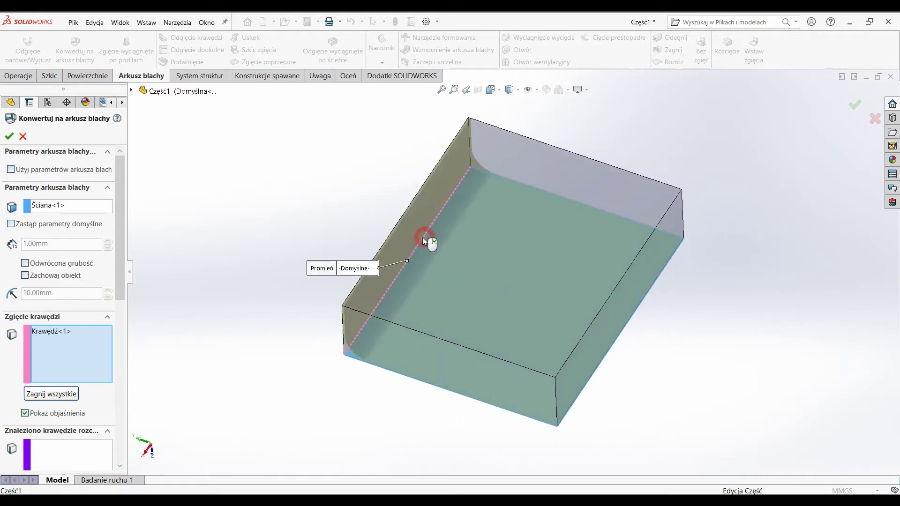
pyautogui.click(513, 180)
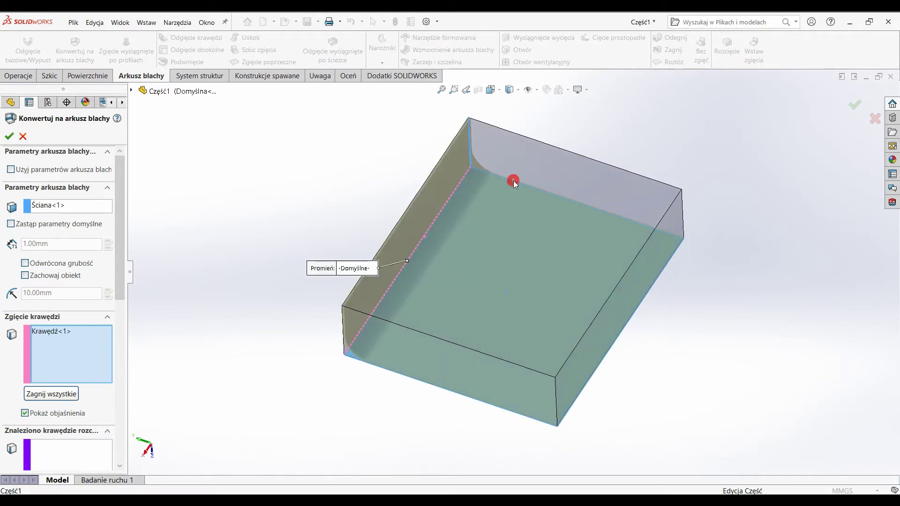
pyautogui.click(633, 313)
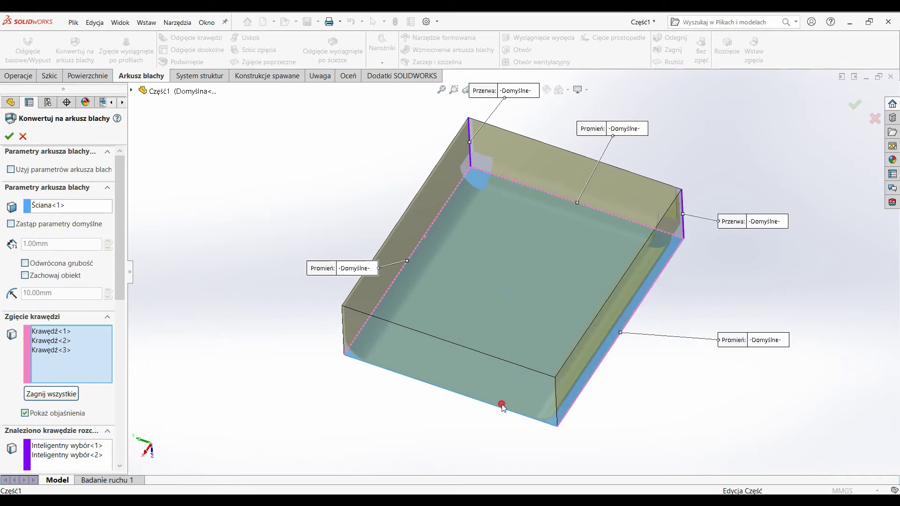
pyautogui.click(502, 406)
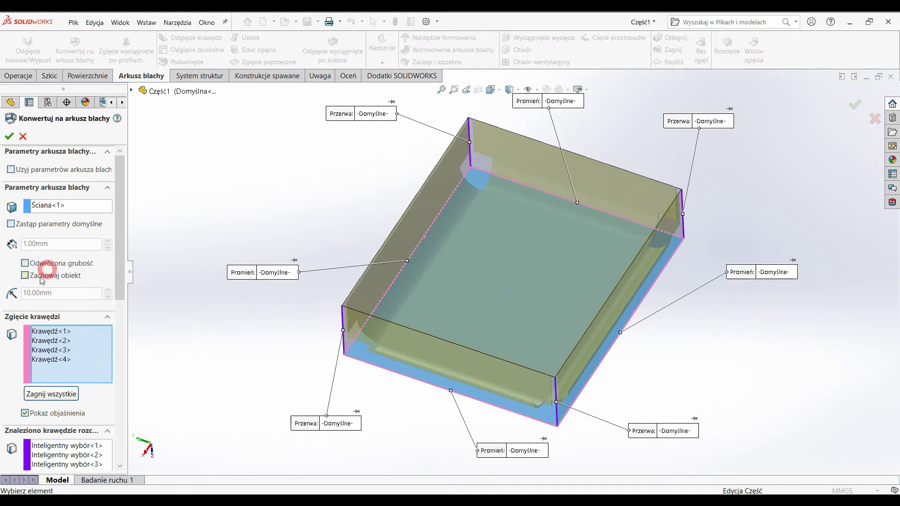
pyautogui.click(11, 224)
# Step: Set a 1 mm bend radius, a 1 mm corner gap and overlapping corners
pyautogui.click(58, 292)
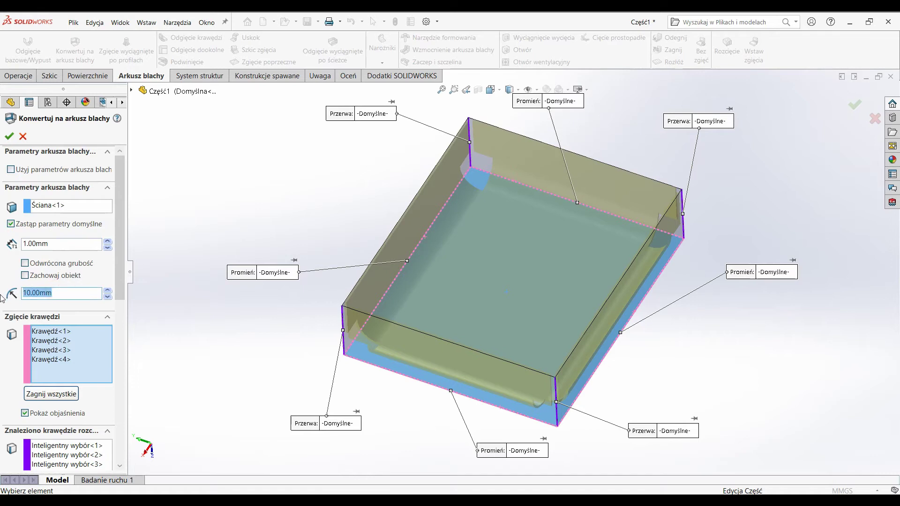
pyautogui.write('1')
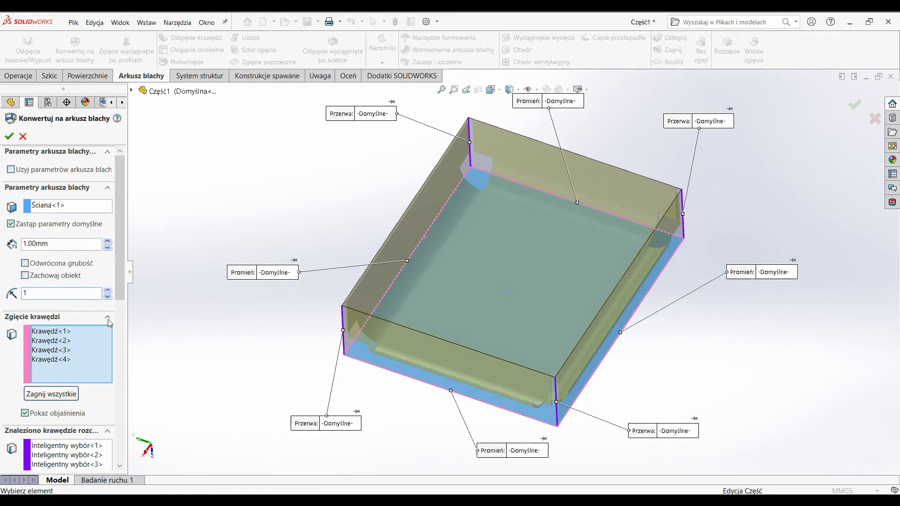
pyautogui.press('Return')
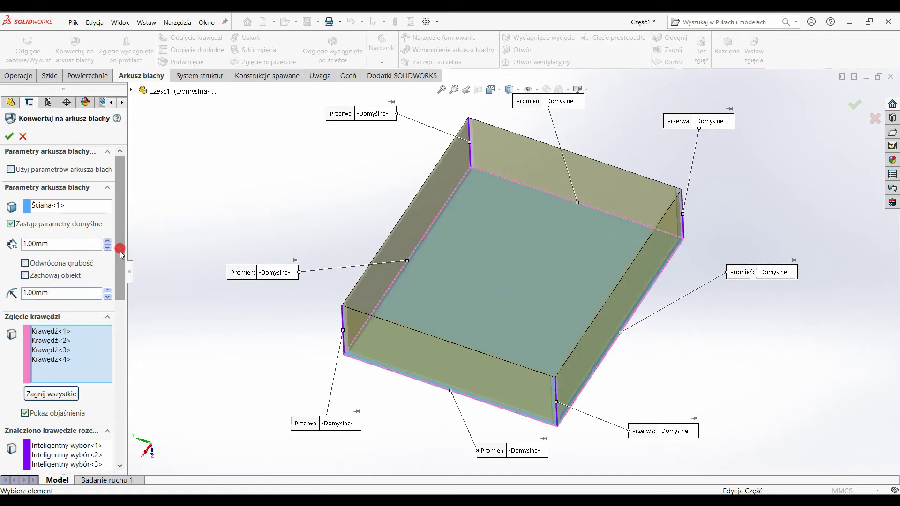
pyautogui.moveTo(119, 250); pyautogui.dragTo(135, 326)
pyautogui.scroll(-5, 15, 308)
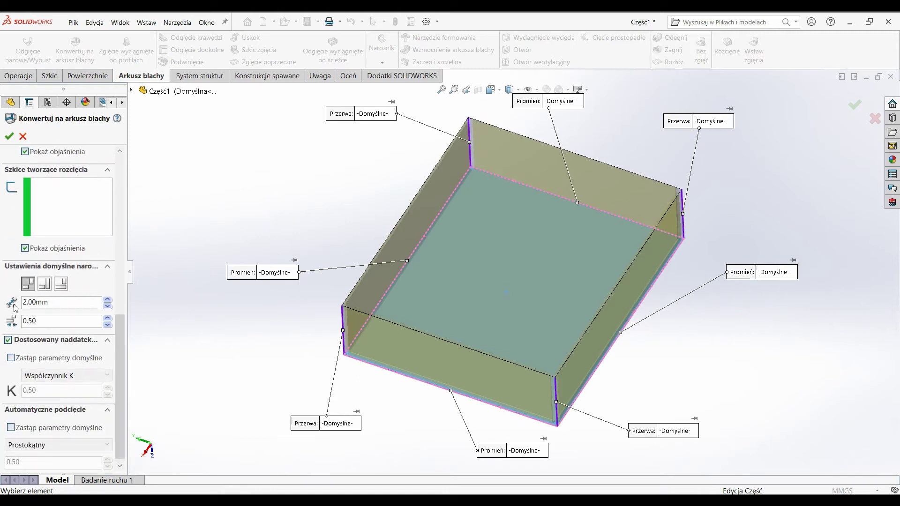
pyautogui.doubleClick(65, 302)
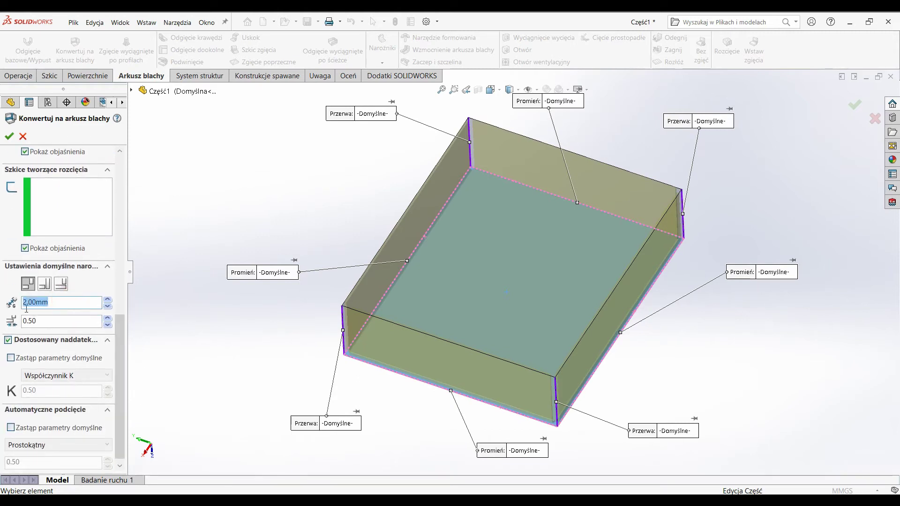
pyautogui.write('1')
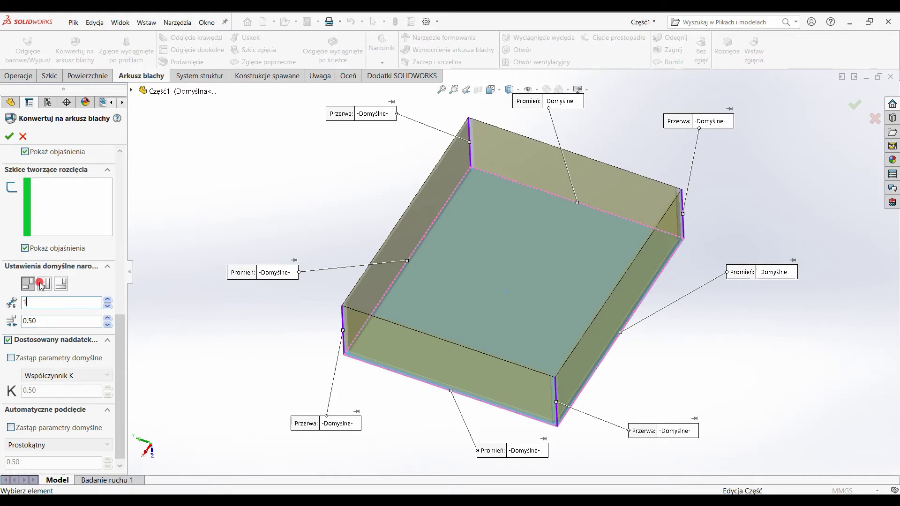
pyautogui.click(41, 284)
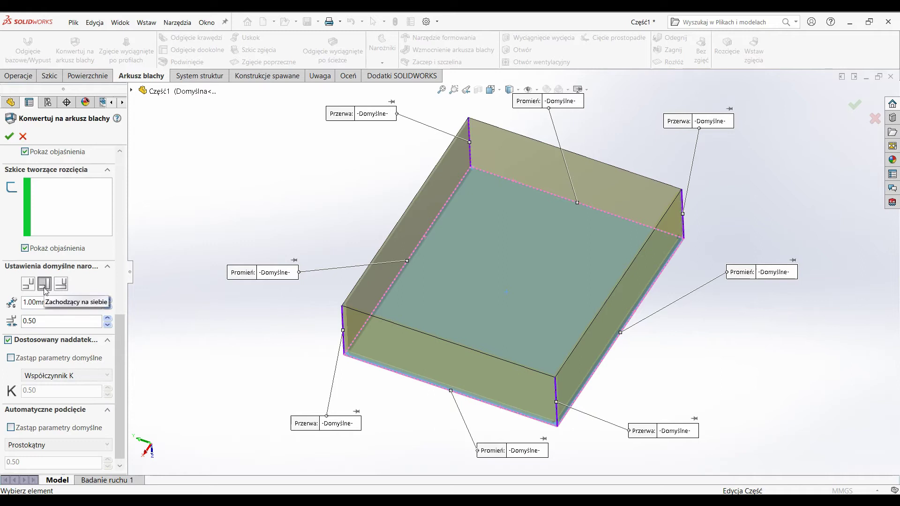
pyautogui.scroll(-1, 120, 366)
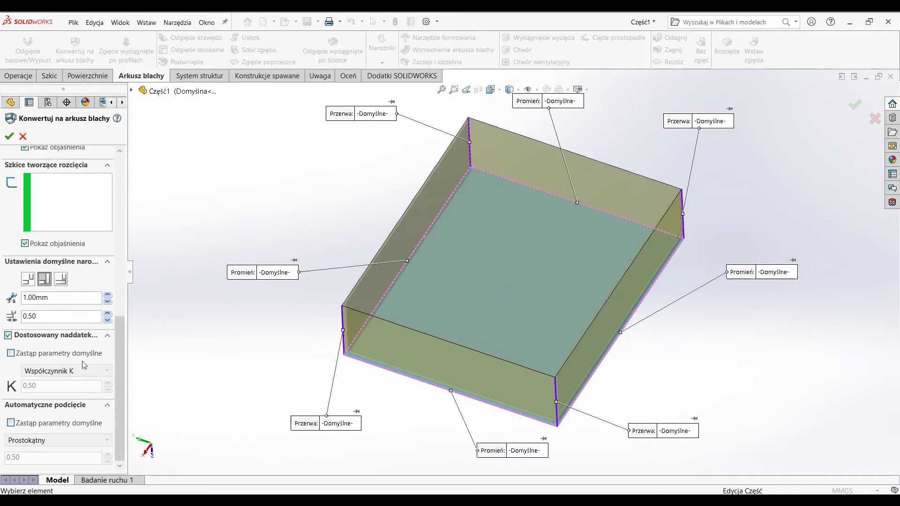
# Step: Accept the conversion into an open sheet-metal tray and start an edge flange
pyautogui.click(11, 142)
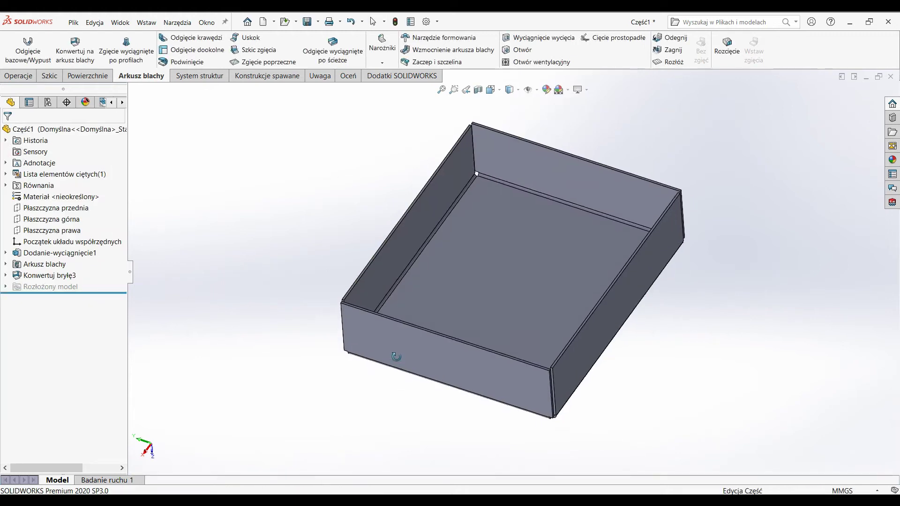
pyautogui.moveTo(399, 396)
pyautogui.mouseDown(button='middle')
pyautogui.moveTo(469, 184)
pyautogui.moveTo(504, 317)
pyautogui.moveTo(543, 369)
pyautogui.moveTo(525, 328)
pyautogui.mouseUp(button='middle')
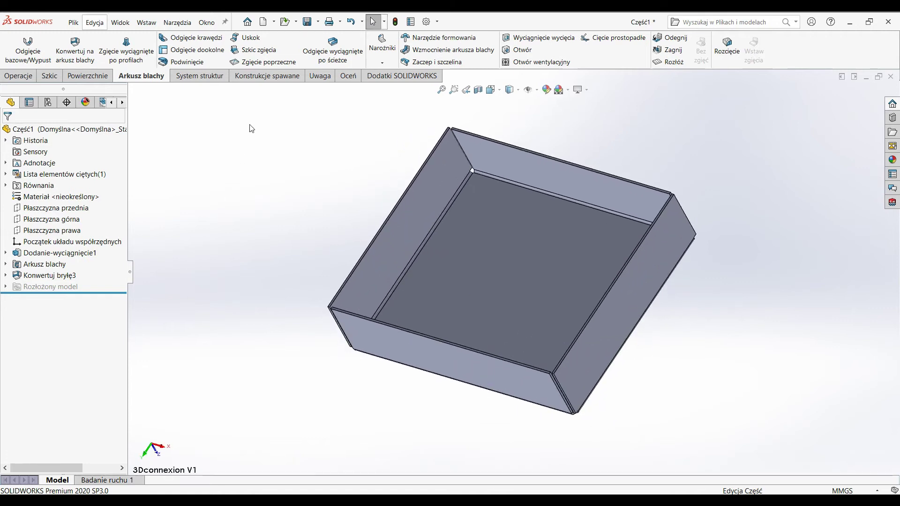
pyautogui.click(210, 40)
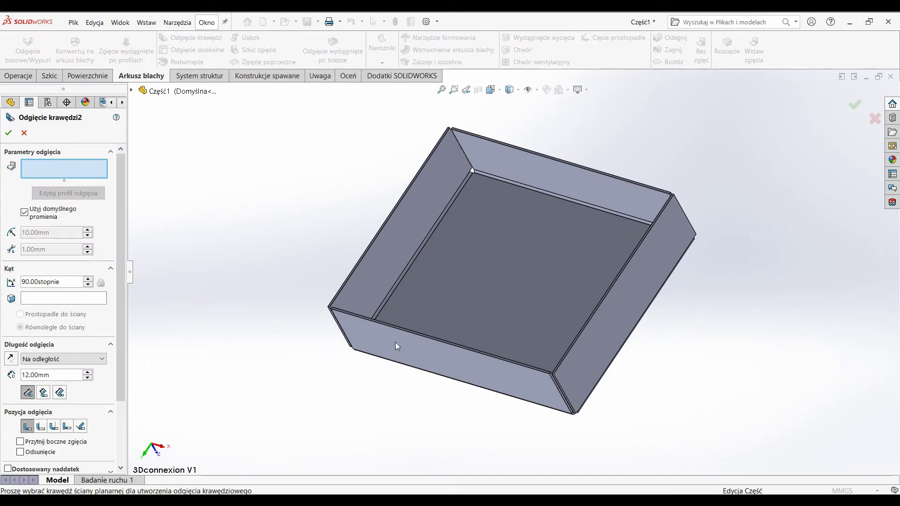
# Step: Add a 33 mm, 90° edge flange (Odgięcie krawędzi2) on the tray's front wall edge
pyautogui.click(413, 334)
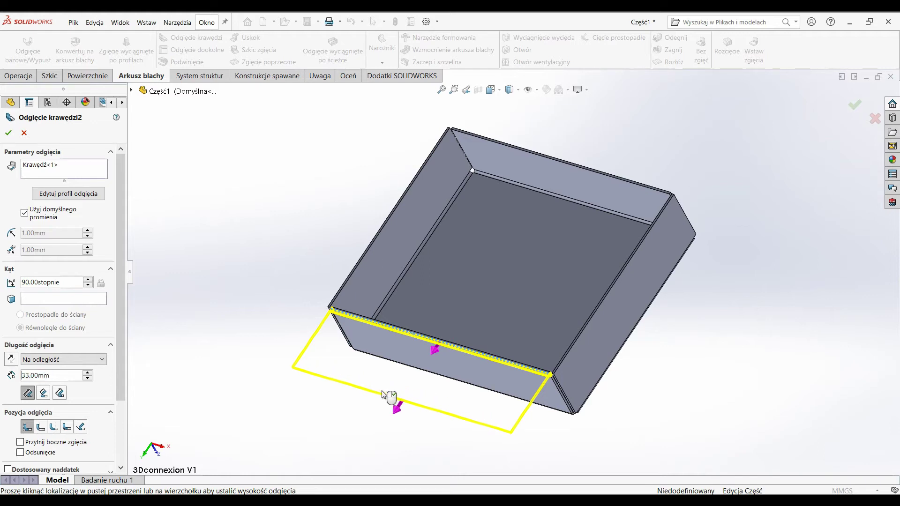
pyautogui.click(383, 391)
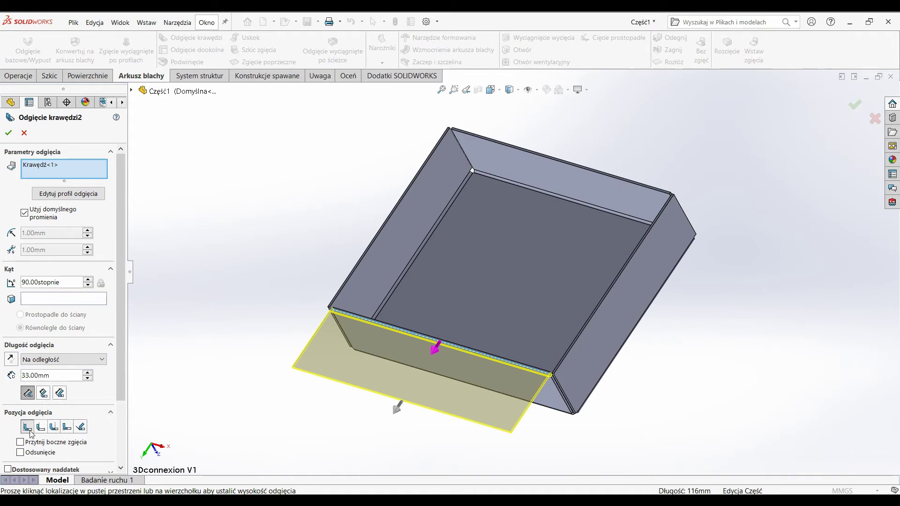
pyautogui.scroll(-3, 78, 428)
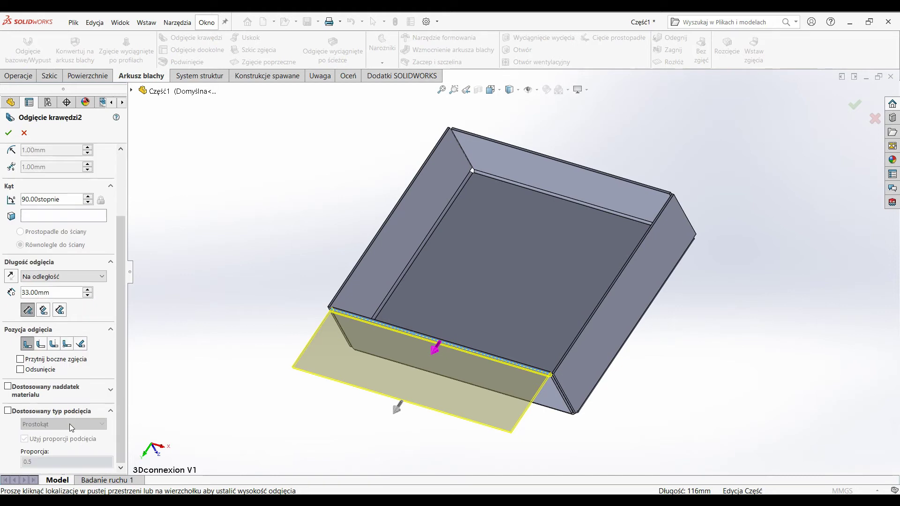
pyautogui.click(90, 389)
pyautogui.scroll(-1, 103, 396)
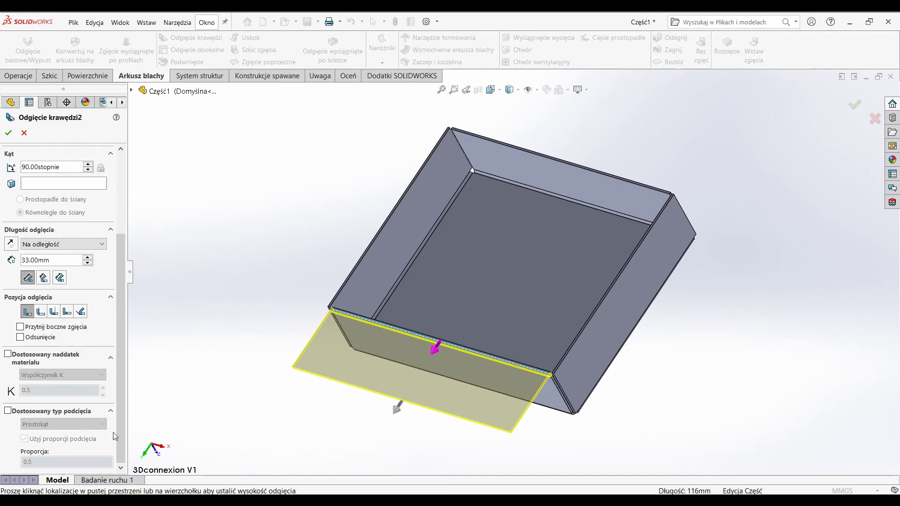
pyautogui.scroll(4, 115, 436)
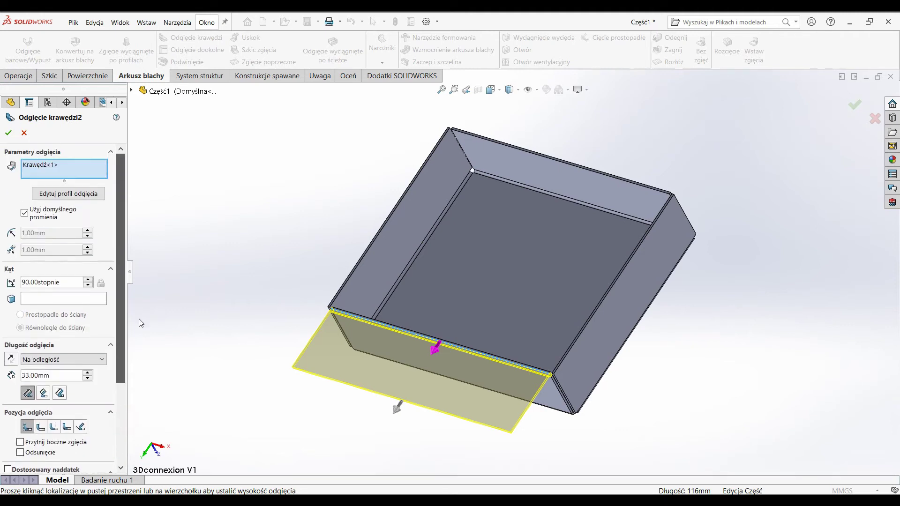
pyautogui.click(9, 133)
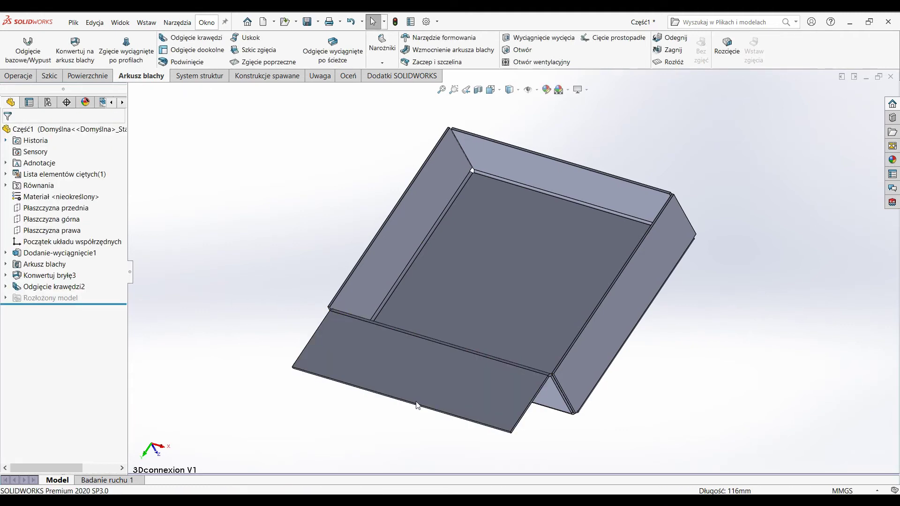
# Step: Start a miter flange on the tray's rear top edge to open its profile sketch
pyautogui.moveTo(408, 394); pyautogui.dragTo(555, 306, button='middle')
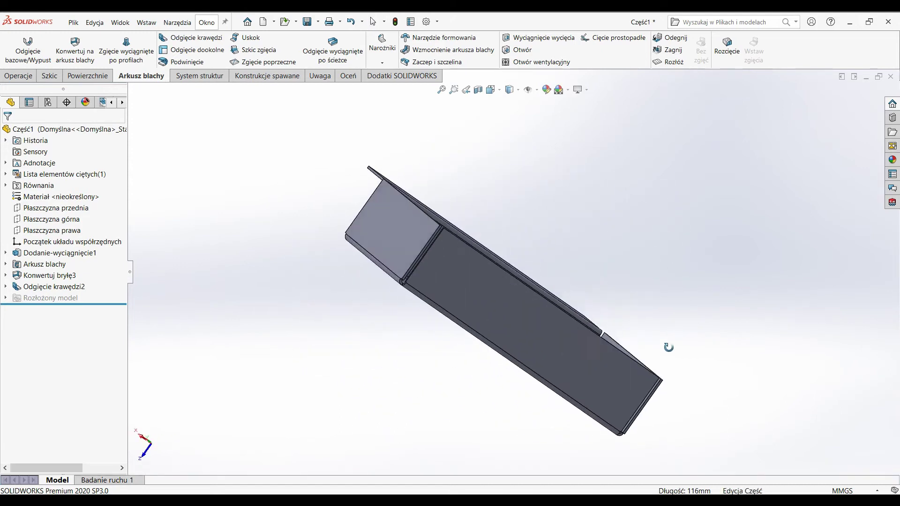
pyautogui.moveTo(554, 307)
pyautogui.mouseDown(button='middle')
pyautogui.moveTo(585, 237)
pyautogui.moveTo(488, 282)
pyautogui.moveTo(508, 367)
pyautogui.mouseUp(button='middle')
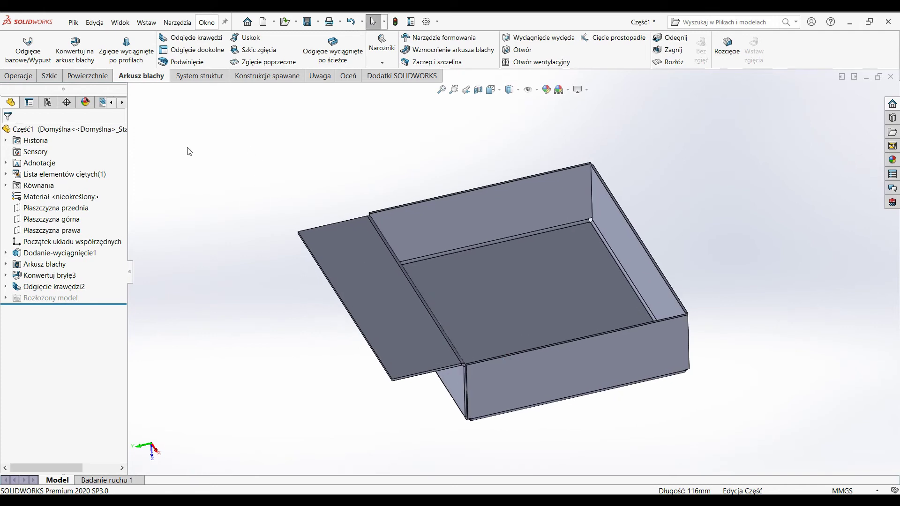
pyautogui.click(212, 50)
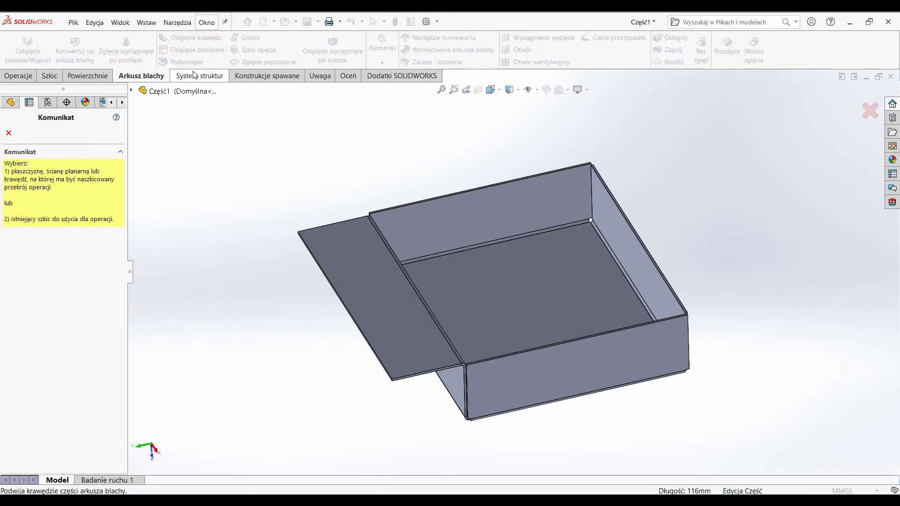
pyautogui.click(555, 169)
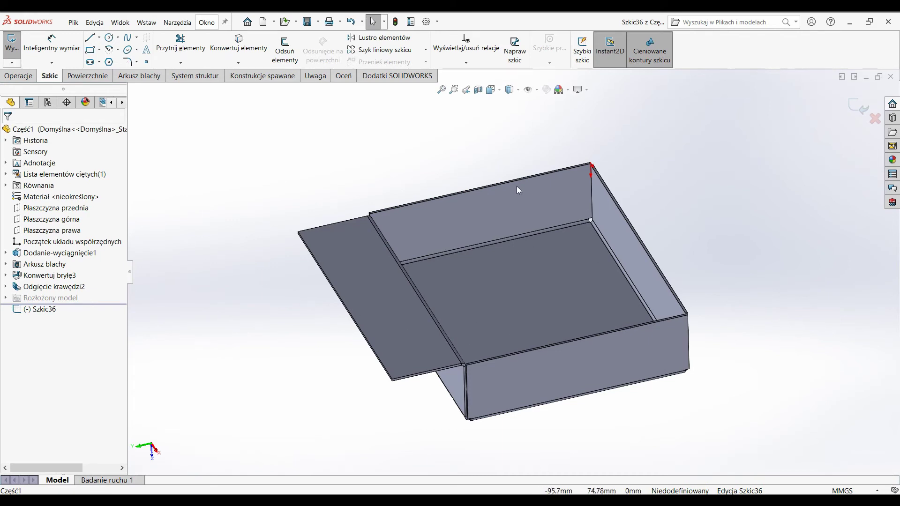
pyautogui.moveTo(546, 422)
pyautogui.mouseDown(button='middle')
pyautogui.moveTo(604, 399)
pyautogui.moveTo(628, 432)
pyautogui.mouseUp(button='middle')
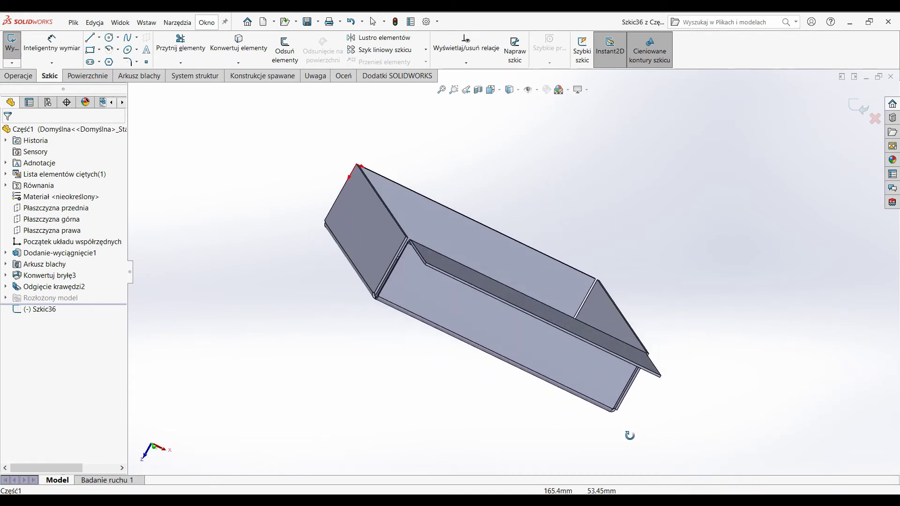
# Step: Sketch a two-line open profile (Szkic36) starting at the tray's top corner
pyautogui.click(89, 41)
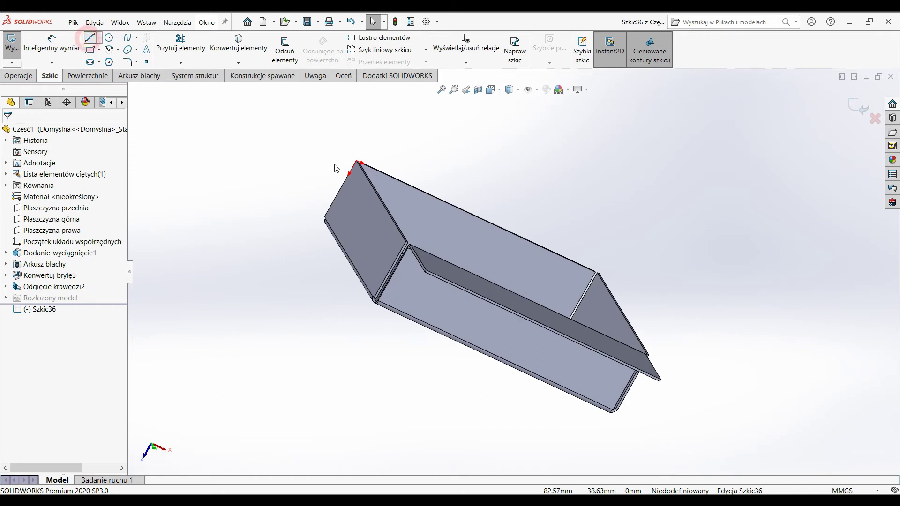
pyautogui.click(356, 163)
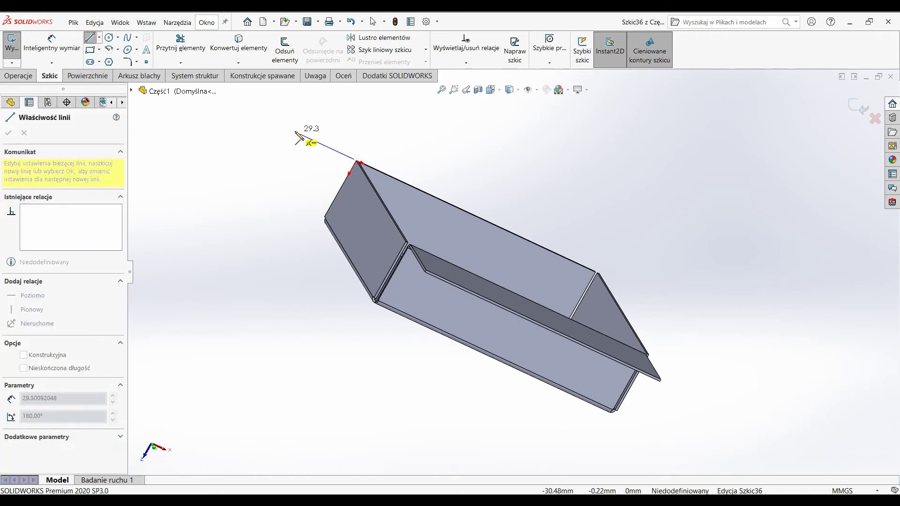
pyautogui.press('Escape')
pyautogui.click(95, 42)
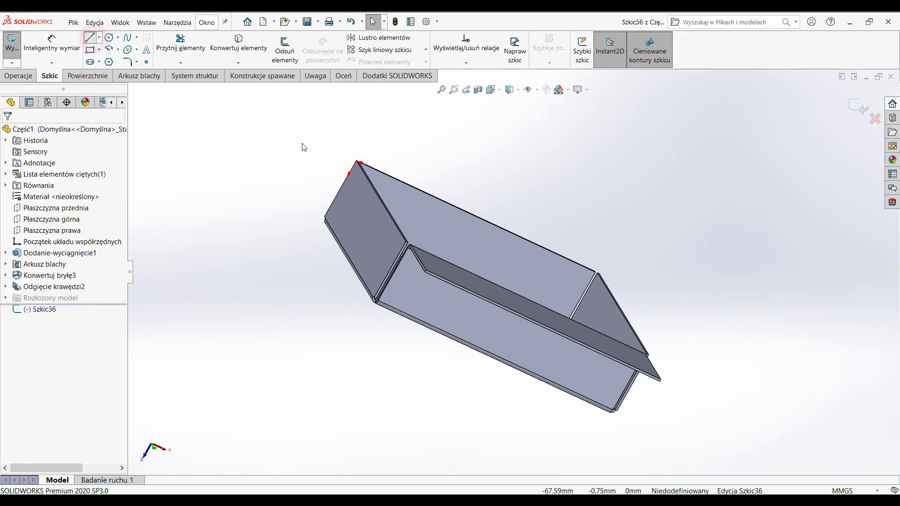
pyautogui.click(357, 162)
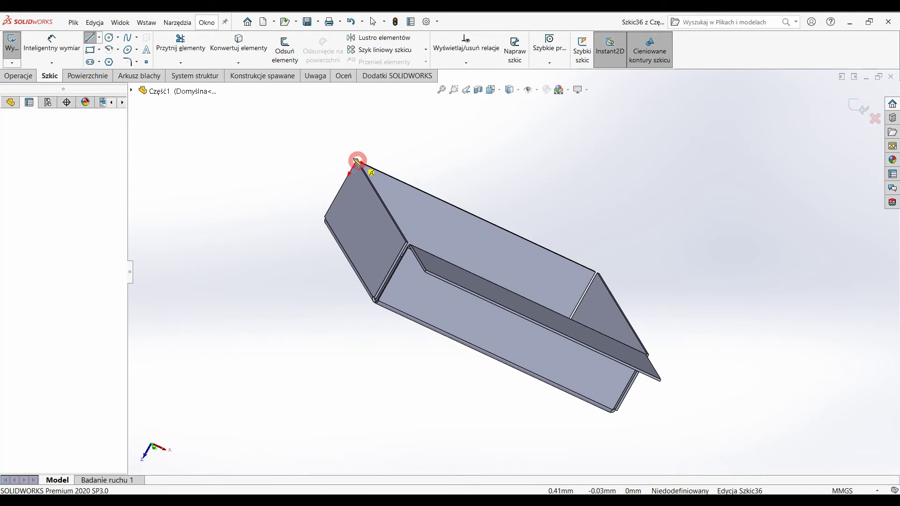
pyautogui.click(299, 122)
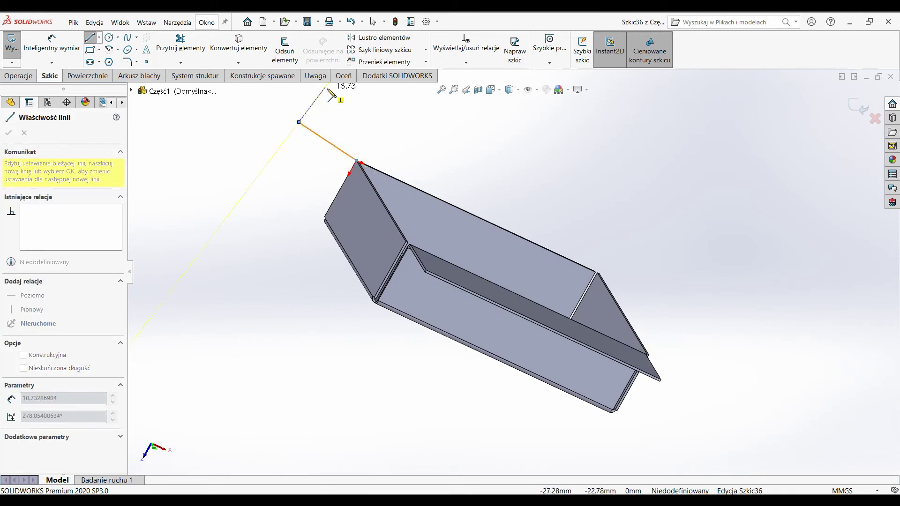
pyautogui.click(324, 88)
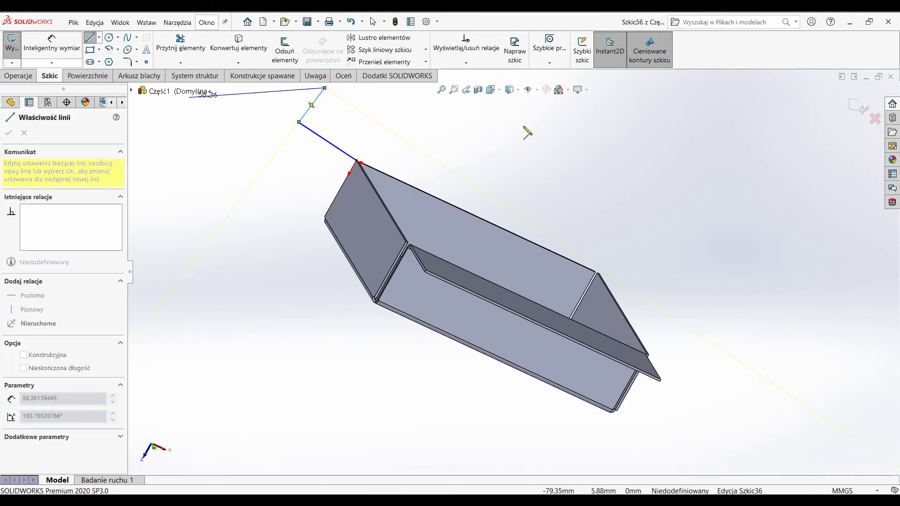
pyautogui.press('Escape')
pyautogui.press('Escape')
pyautogui.moveTo(350, 218)
pyautogui.mouseDown(button='middle')
pyautogui.moveTo(319, 255)
pyautogui.moveTo(291, 258)
pyautogui.mouseUp(button='middle')
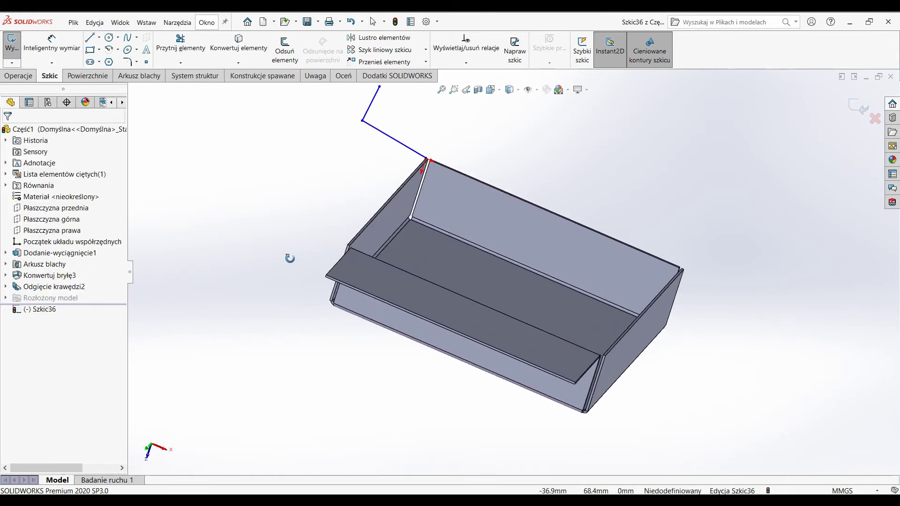
# Step: Exit the sketch and create the miter flange with a custom 2 mm bend radius
pyautogui.click(860, 107)
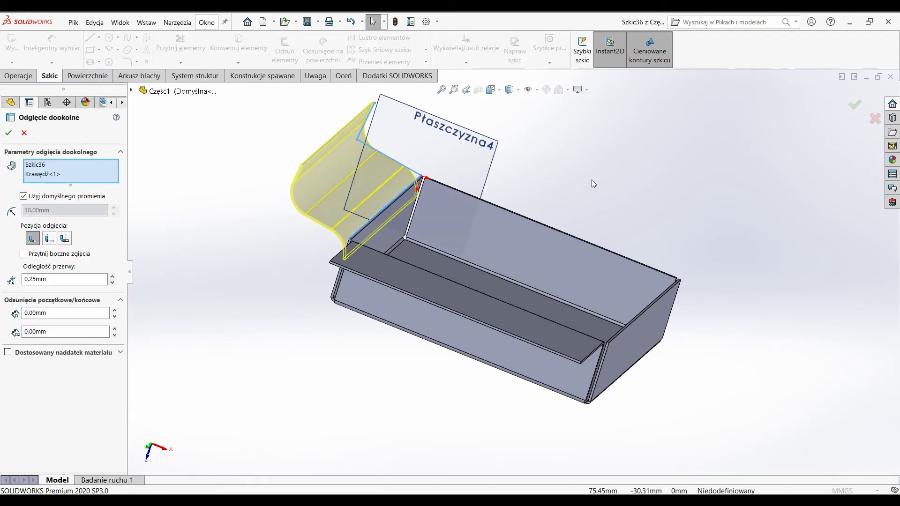
pyautogui.moveTo(300, 291); pyautogui.dragTo(304, 276, button='middle')
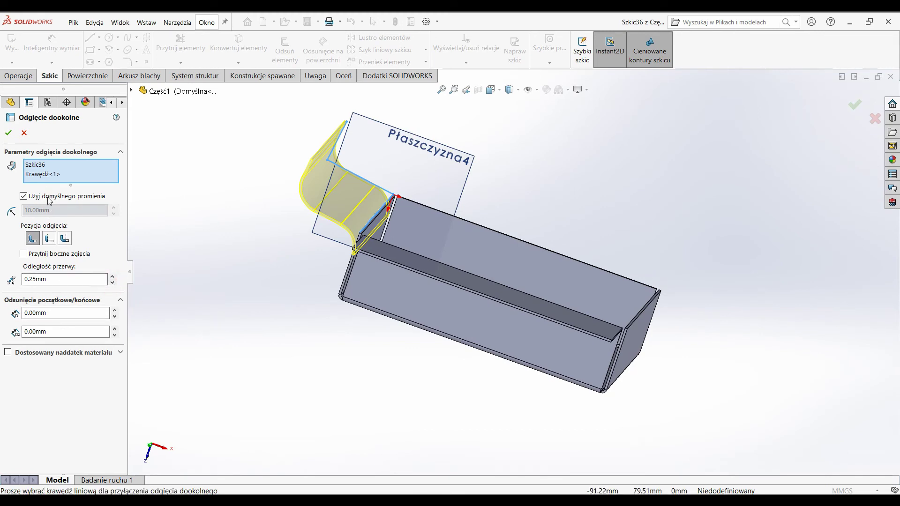
pyautogui.click(23, 196)
pyautogui.click(78, 211)
pyautogui.write('2')
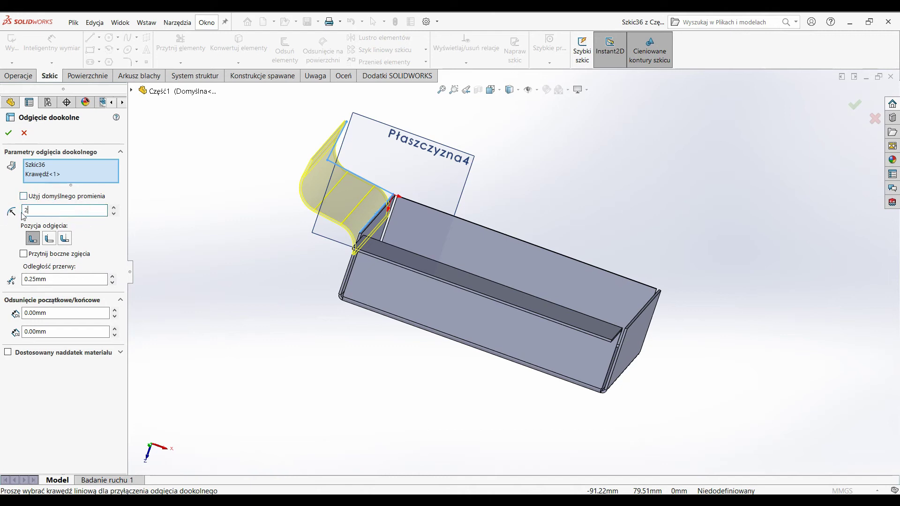
pyautogui.click(9, 134)
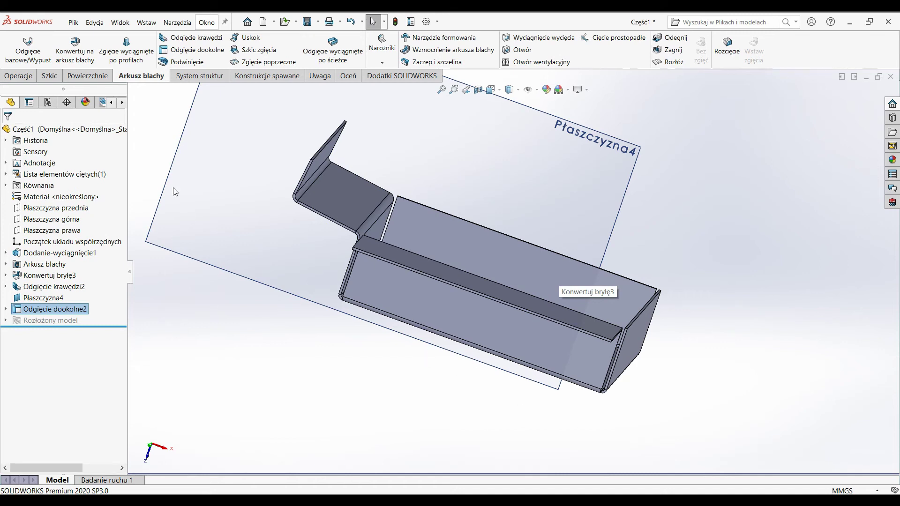
# Step: Hem the side wall's top edge with a closed 15 mm hem (Podwinięcie2) after comparing hem types
pyautogui.click(184, 63)
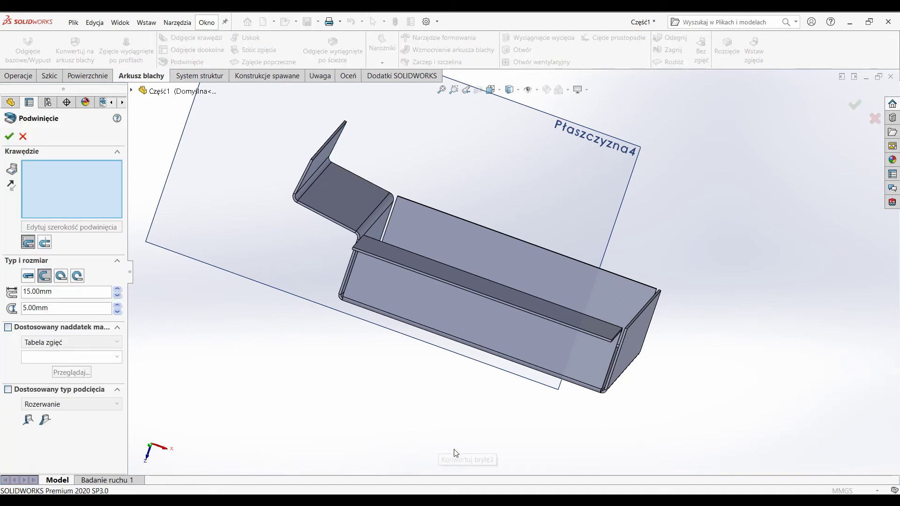
pyautogui.moveTo(452, 403)
pyautogui.mouseDown(button='middle')
pyautogui.moveTo(398, 386)
pyautogui.moveTo(431, 383)
pyautogui.mouseUp(button='middle')
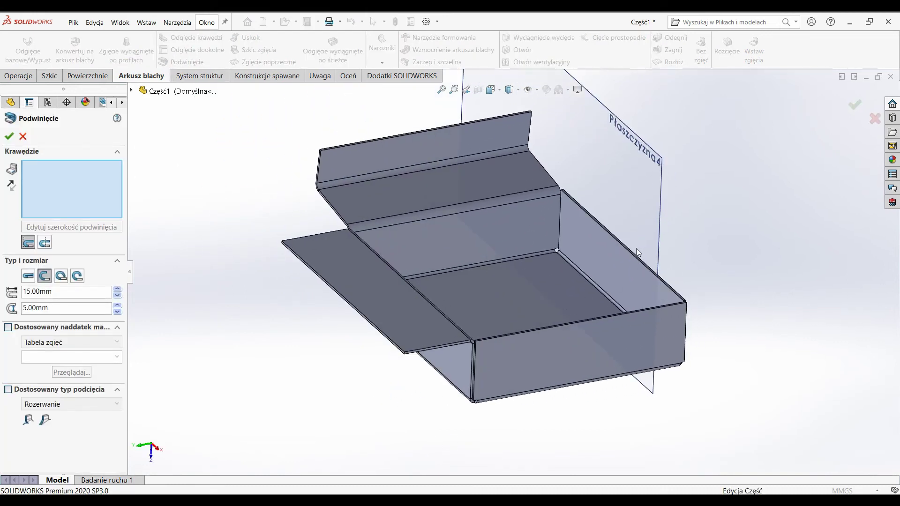
pyautogui.click(672, 290)
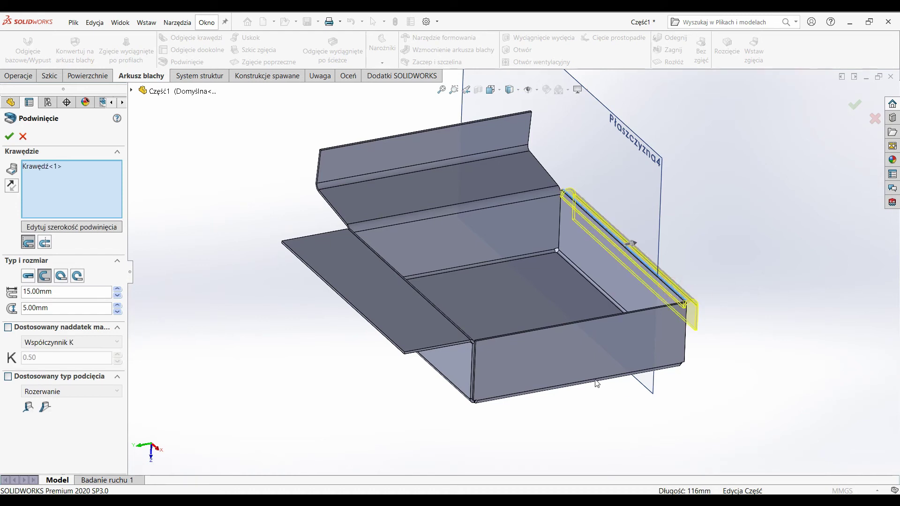
pyautogui.moveTo(596, 384); pyautogui.dragTo(526, 345, button='middle')
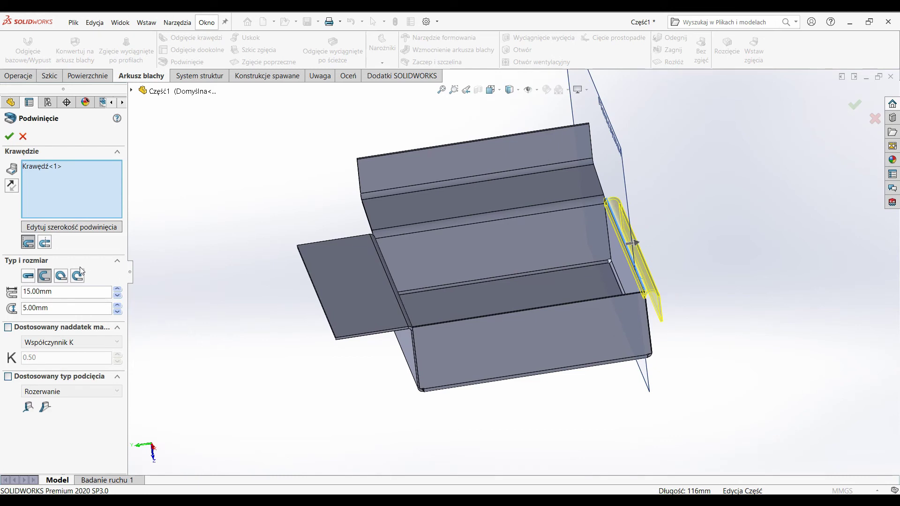
pyautogui.click(29, 276)
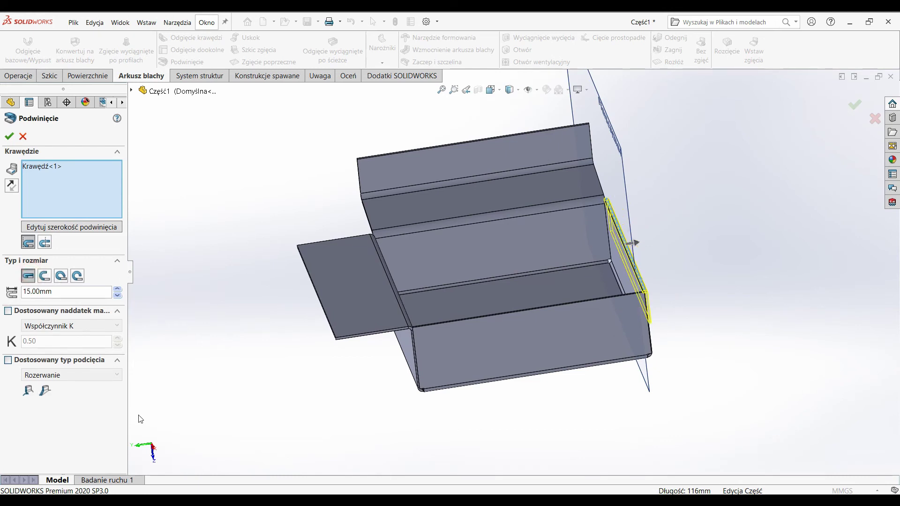
pyautogui.click(44, 276)
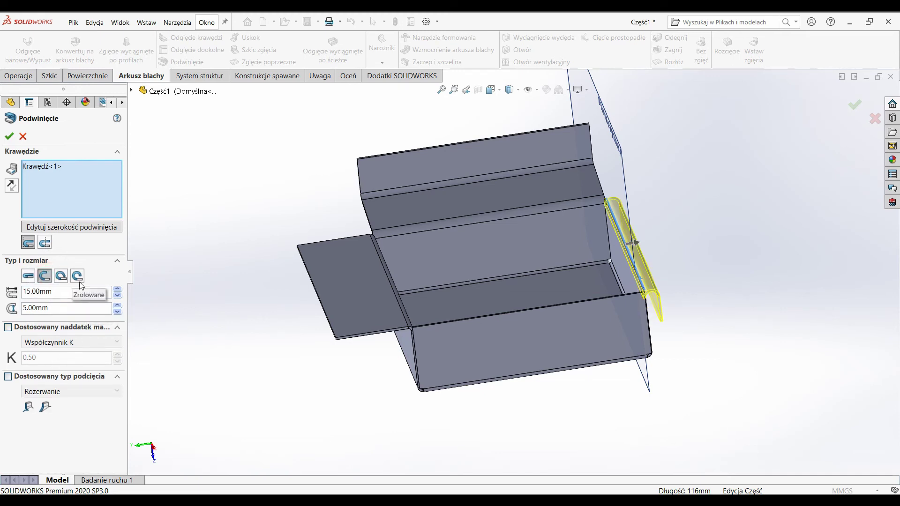
pyautogui.click(61, 276)
pyautogui.click(76, 275)
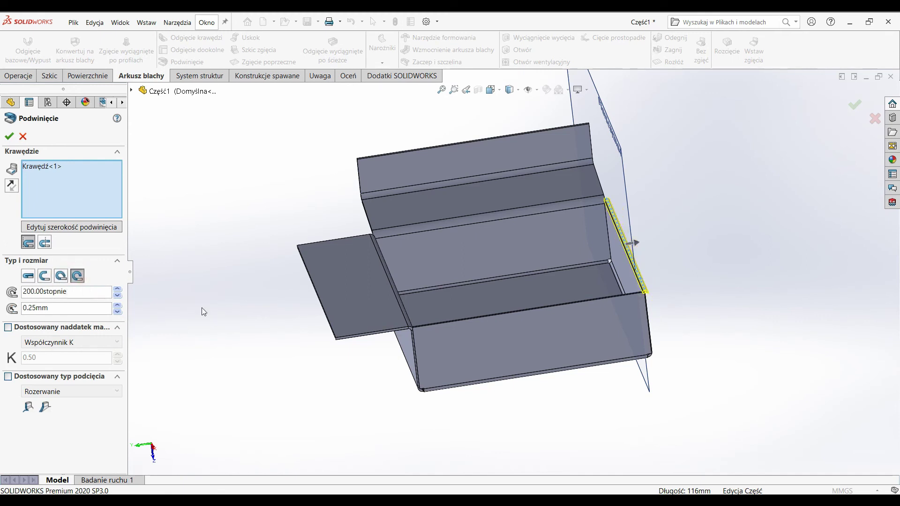
pyautogui.moveTo(643, 327); pyautogui.dragTo(356, 300, button='middle')
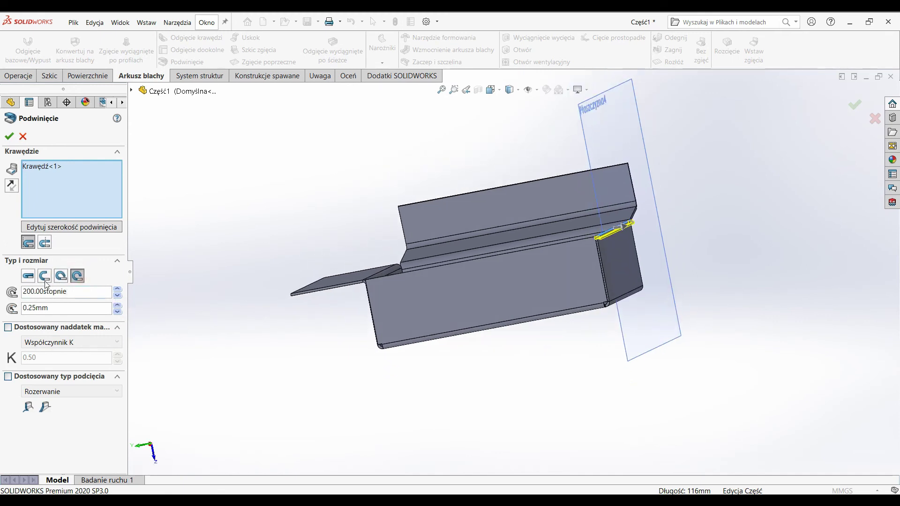
pyautogui.click(27, 275)
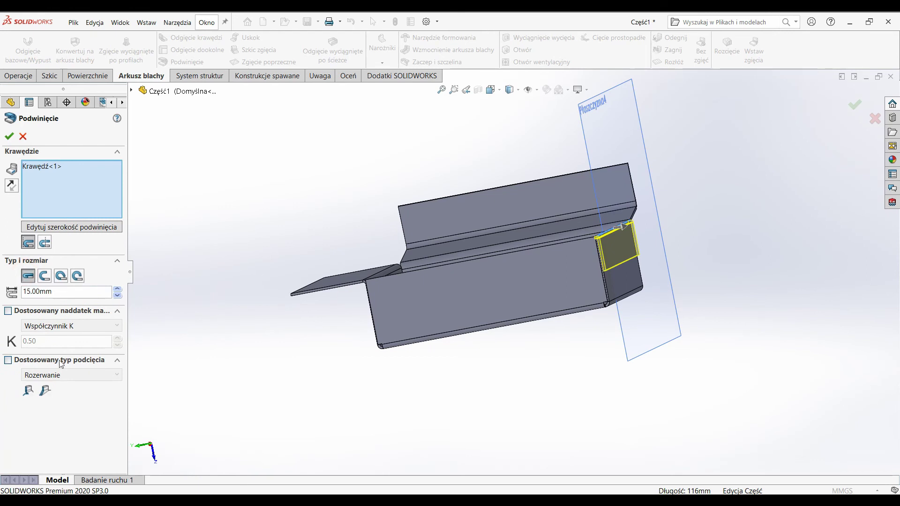
pyautogui.click(9, 136)
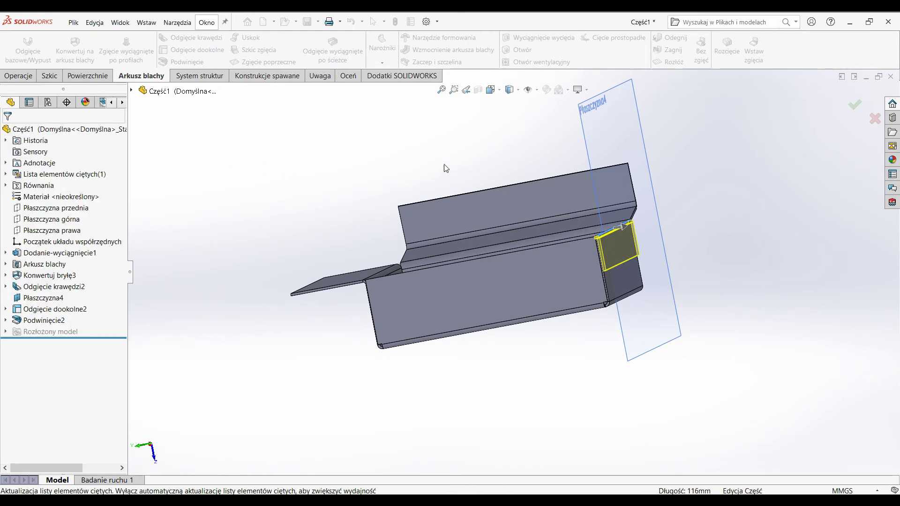
pyautogui.moveTo(364, 205); pyautogui.dragTo(403, 251, button='middle')
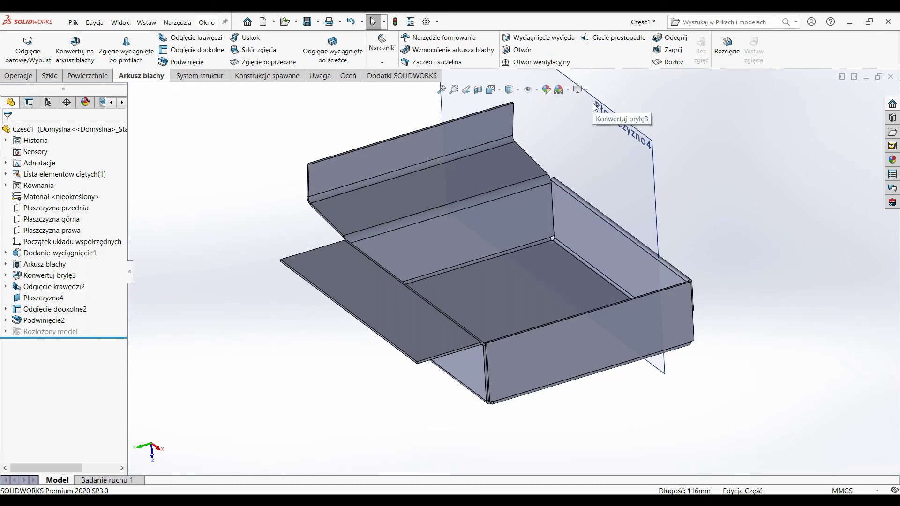
pyautogui.click(671, 62)
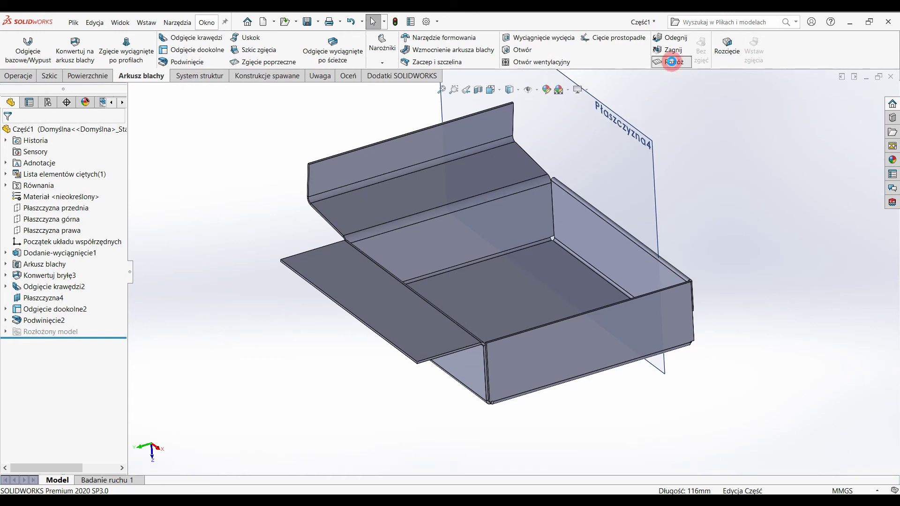